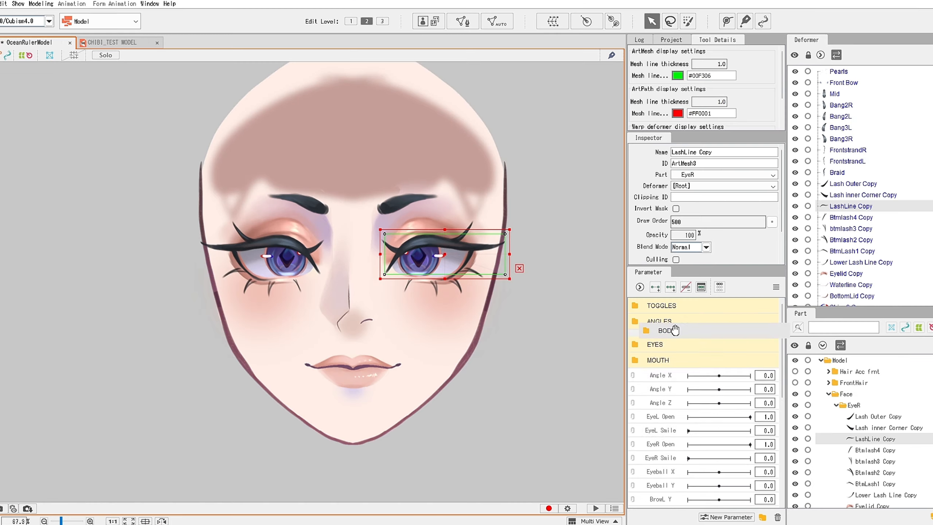
# - Arrange the parameters into the groups TOGGLES, ANGLES, BODY, EYES, MOUTH, BROWS and HAIR
pyautogui.scroll(5, 670, 420)
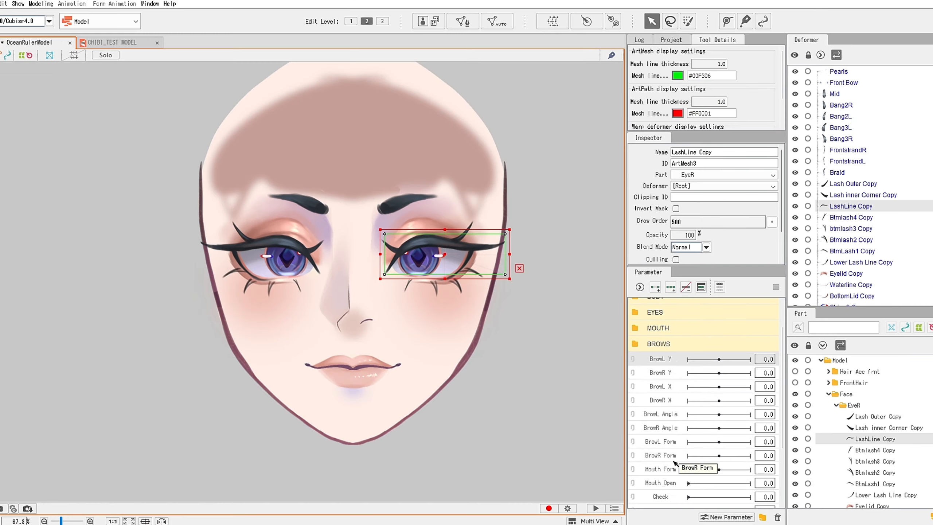
pyautogui.click(668, 323)
pyautogui.scroll(4, 449, 254)
# - Clip the Eyebrowshadow layer to the face by setting its clipping ID to Fill
pyautogui.click(449, 257)
pyautogui.click(430, 414)
pyautogui.moveTo(429, 414); pyautogui.dragTo(336, 314)
pyautogui.click(858, 414)
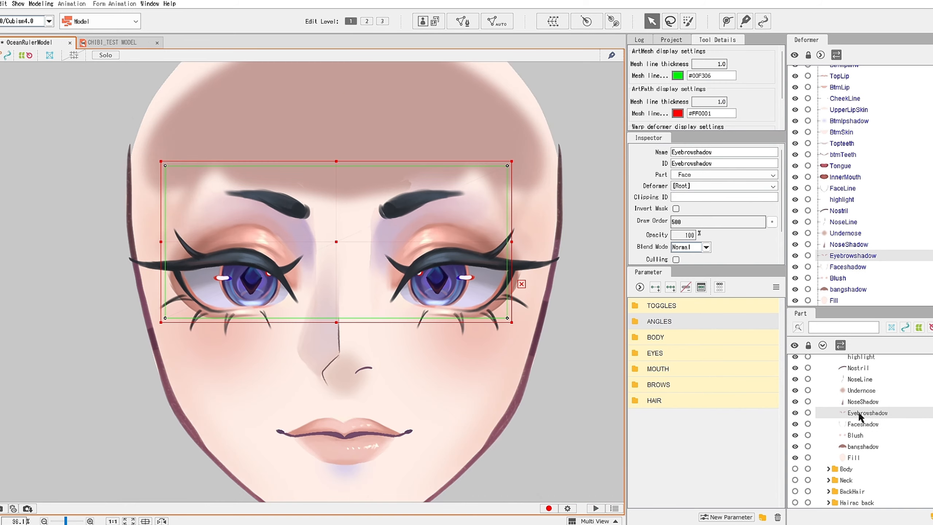
pyautogui.click(470, 197)
pyautogui.scroll(2, 847, 379)
pyautogui.click(796, 399)
pyautogui.click(796, 399)
pyautogui.click(864, 466)
pyautogui.click(868, 455)
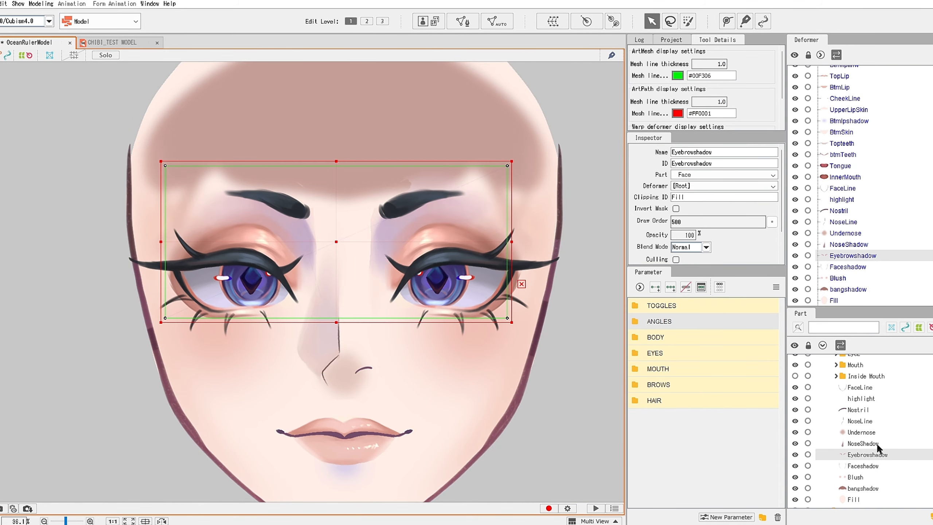
# - Create a warp deformer named NOSE around the nose layers from Nostril to NoseShadow
pyautogui.click(864, 443)
pyautogui.keyDown('shift'); pyautogui.click(858, 410); pyautogui.keyUp('shift')
pyautogui.click(854, 466)
pyautogui.keyDown('shift'); pyautogui.click(863, 432); pyautogui.keyUp('shift')
pyautogui.click(553, 21)
pyautogui.write('NOSE')
pyautogui.click(588, 441)
# - Create a warp deformer named MOUTH around the mouth layers and one named EYE R around the EyeR layers
pyautogui.click(553, 21)
pyautogui.write('MOUTH')
pyautogui.click(587, 440)
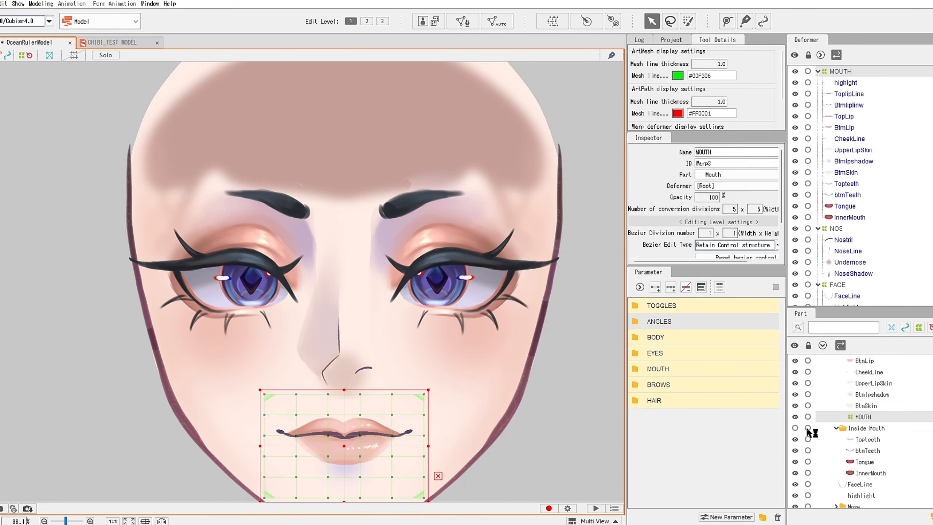
pyautogui.click(552, 21)
pyautogui.write('EYE R')
pyautogui.click(587, 440)
# - Create a parent warp deformer named FACE for the EYE R, EYE L, MOUTH, NOSE and inner FACE deformers
pyautogui.click(829, 394)
pyautogui.click(838, 117)
pyautogui.keyDown('shift'); pyautogui.click(839, 72); pyautogui.keyUp('shift')
pyautogui.click(552, 21)
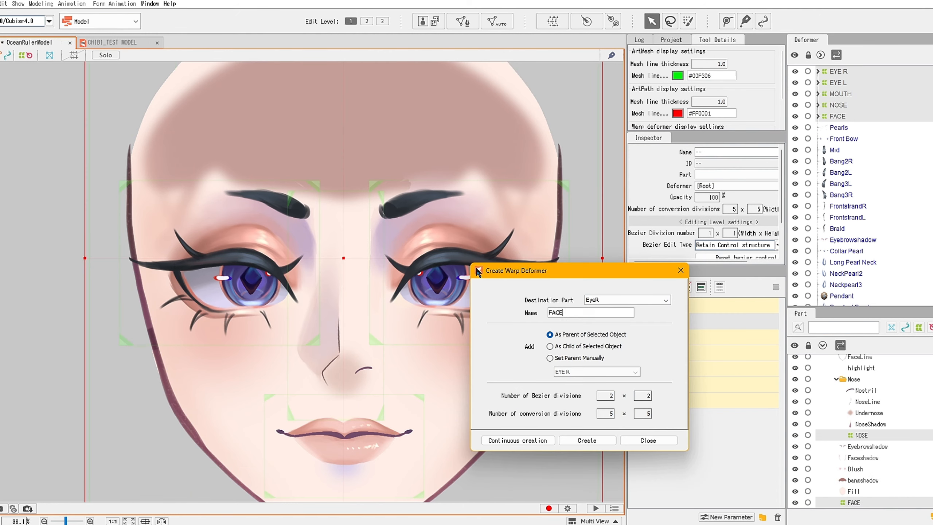
pyautogui.click(587, 440)
# - Isolate the EyeL part on the canvas by hiding all other parts, and expand the EYE L deformer
pyautogui.click(840, 128)
pyautogui.click(836, 72)
pyautogui.click(818, 71)
pyautogui.click(837, 370)
pyautogui.scroll(3, 837, 370)
pyautogui.click(818, 72)
pyautogui.click(837, 463)
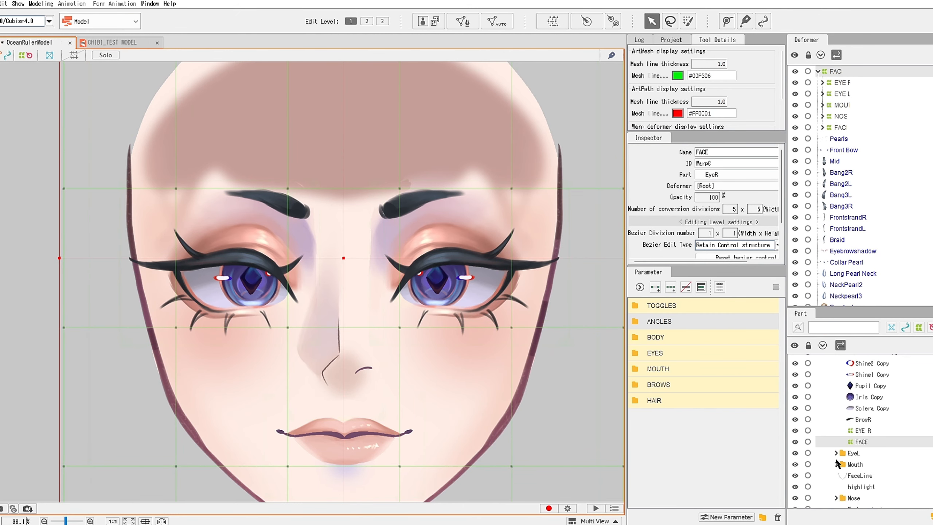
pyautogui.scroll(4, 837, 457)
pyautogui.click(837, 363)
pyautogui.click(795, 375)
pyautogui.click(795, 375)
pyautogui.click(796, 363)
pyautogui.keyDown('alt'); pyautogui.click(795, 375); pyautogui.keyUp('alt')
pyautogui.click(838, 94)
pyautogui.click(822, 94)
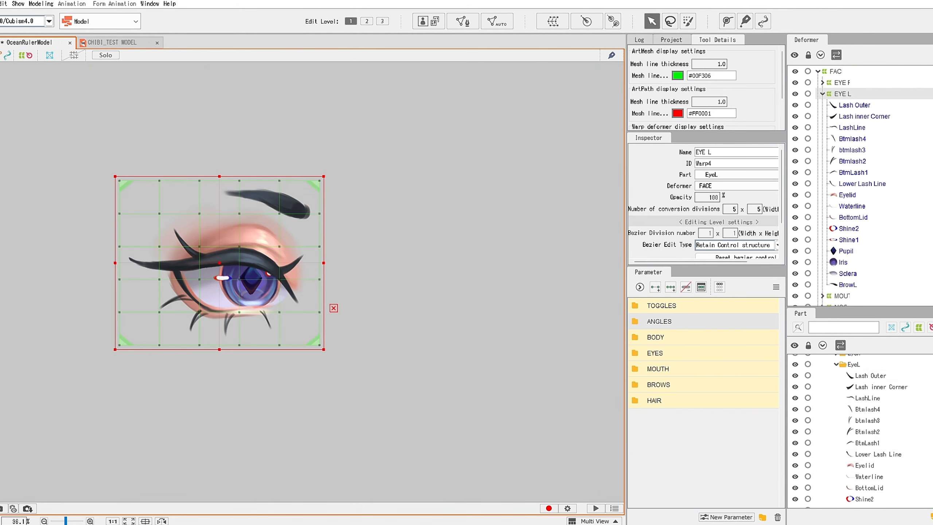
# - Create a warp deformer named LASHES around the EyeL layers from Lash Outer to Lower Lash Line
pyautogui.click(878, 454)
pyautogui.keyDown('shift'); pyautogui.click(871, 376); pyautogui.keyUp('shift')
pyautogui.click(552, 22)
pyautogui.moveTo(630, 313); pyautogui.dragTo(529, 311)
pyautogui.write('LASHES')
pyautogui.click(588, 440)
# - Group the left eye's lash layers and their deformer into a new part folder named LASHES
pyautogui.scroll(2, 875, 392)
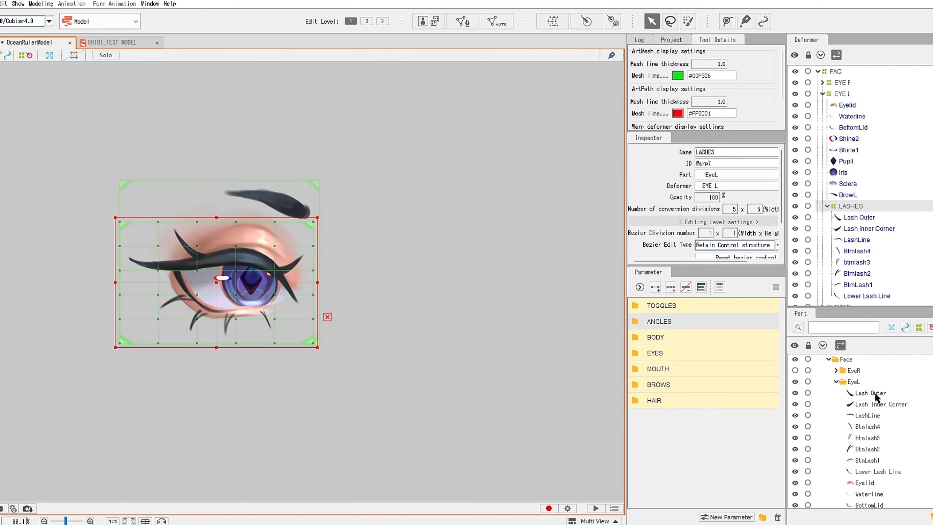
pyautogui.keyDown('shift'); pyautogui.click(879, 296); pyautogui.keyUp('shift')
pyautogui.click(931, 517)
pyautogui.doubleClick(442, 216)
pyautogui.write('LASHES')
pyautogui.click(421, 289)
pyautogui.scroll(3, 845, 388)
pyautogui.click(844, 389)
# - Create a warp deformer named LIDS around the left eye's Eyelid, Waterline and BottomLid layers
pyautogui.moveTo(231, 298); pyautogui.dragTo(240, 314)
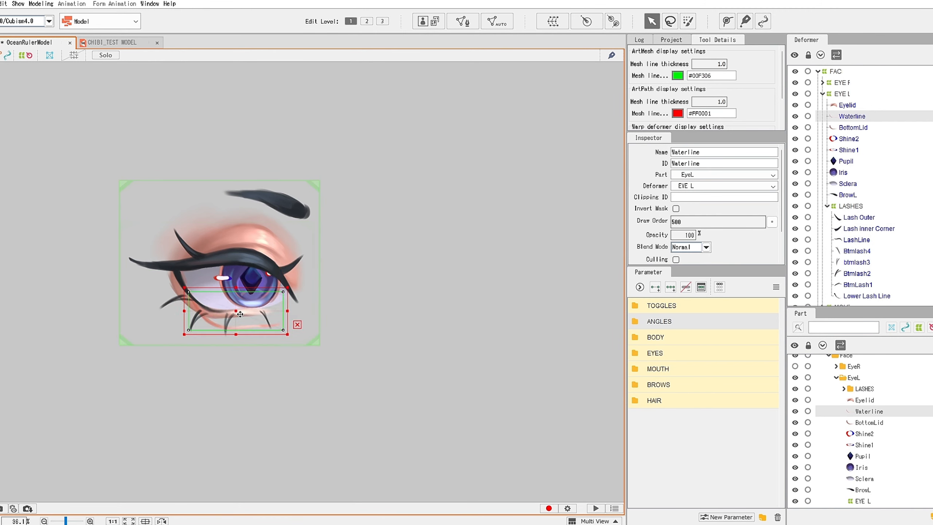
pyautogui.keyDown('shift'); pyautogui.click(869, 423); pyautogui.keyUp('shift')
pyautogui.click(552, 21)
pyautogui.write('LIDS')
pyautogui.click(594, 441)
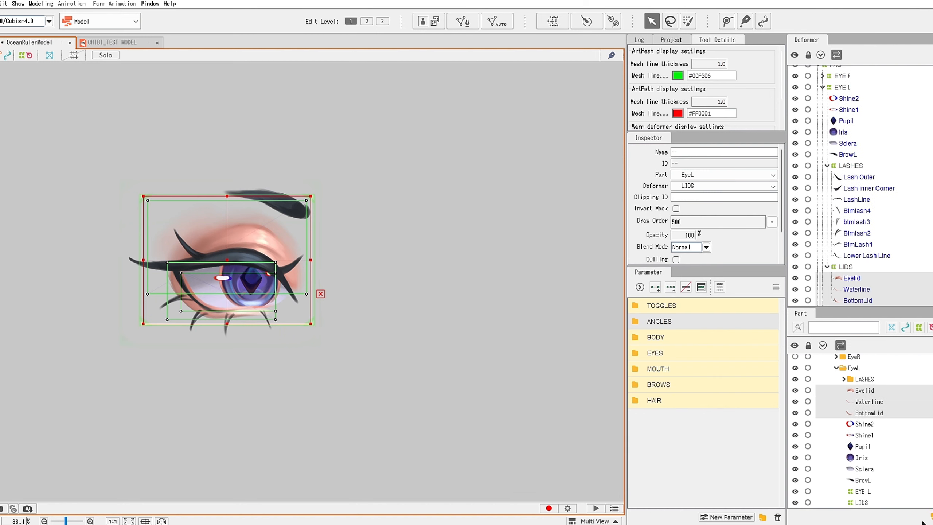
# - Group the Eyelid, Waterline and BottomLid layers into a new part folder named LIDS
pyautogui.click(931, 517)
pyautogui.write('LIDS')
pyautogui.click(421, 290)
pyautogui.click(843, 389)
# - Inspect the left eye's iris and shine layers and the contents of the LASHES folder
pyautogui.click(797, 423)
pyautogui.click(795, 457)
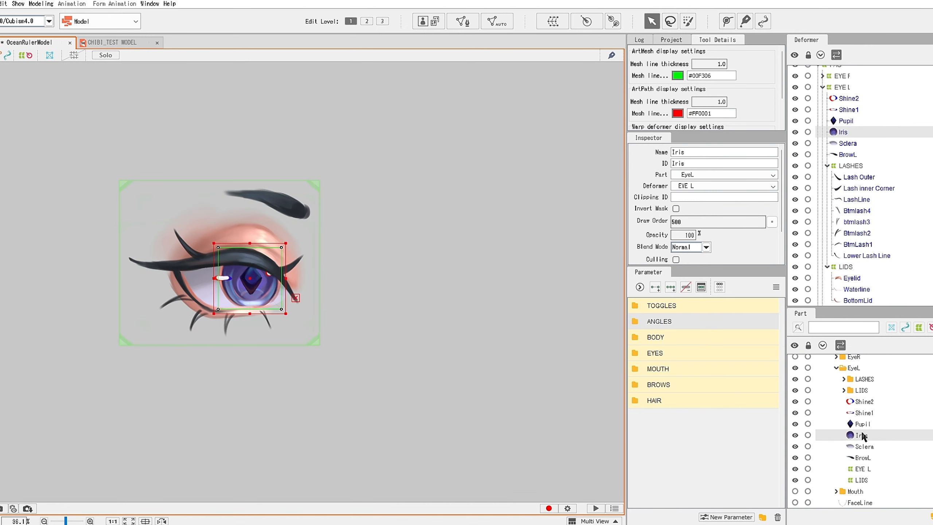
pyautogui.click(861, 434)
pyautogui.click(864, 413)
pyautogui.keyDown('shift'); pyautogui.click(872, 400); pyautogui.keyUp('shift')
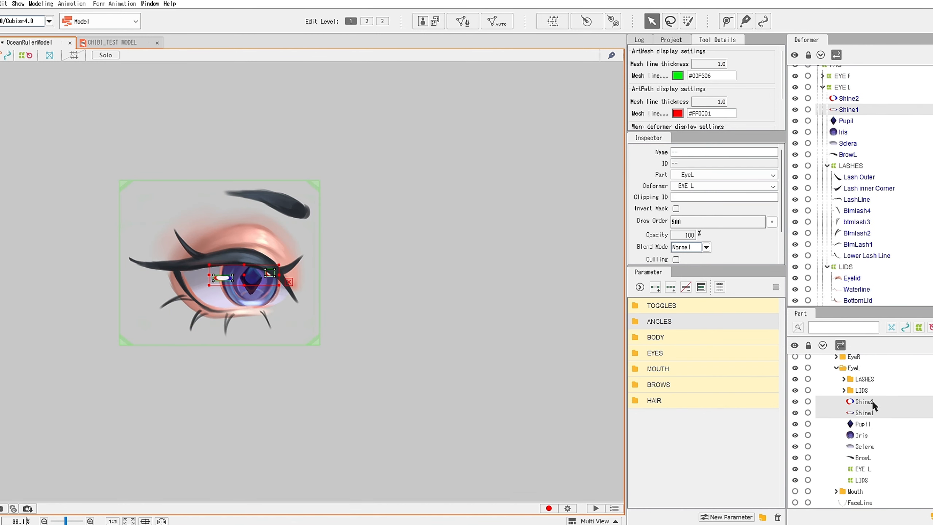
pyautogui.scroll(2, 291, 339)
pyautogui.moveTo(291, 340); pyautogui.dragTo(456, 377)
pyautogui.click(862, 380)
pyautogui.click(844, 379)
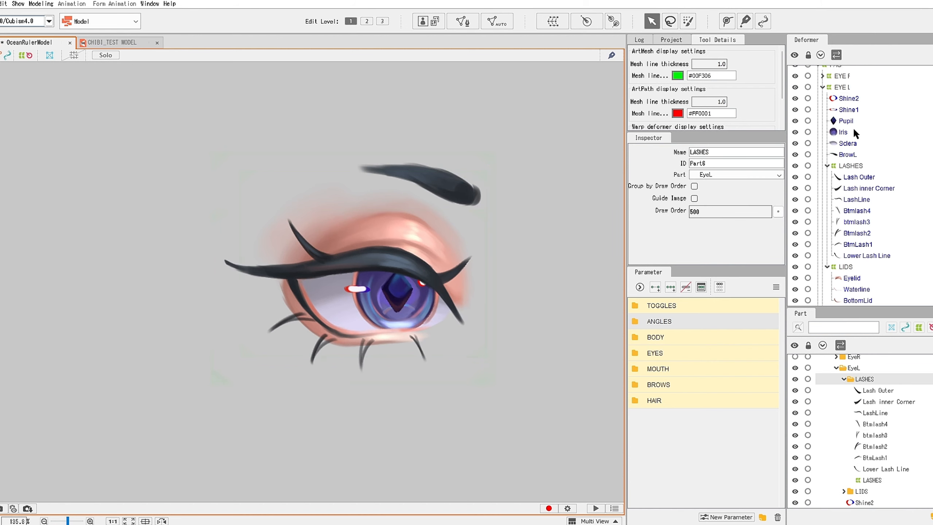
# - Create a warp deformer named EYE around the left eye's Pupil and Iris layers
pyautogui.click(827, 166)
pyautogui.click(827, 177)
pyautogui.click(844, 132)
pyautogui.keyDown('shift'); pyautogui.click(845, 120); pyautogui.keyUp('shift')
pyautogui.keyDown('ctrl'); pyautogui.click(856, 143); pyautogui.keyUp('ctrl')
pyautogui.keyDown('ctrl'); pyautogui.click(852, 143); pyautogui.keyUp('ctrl')
pyautogui.click(553, 21)
pyautogui.write('EYE')
pyautogui.click(588, 440)
pyautogui.click(827, 166)
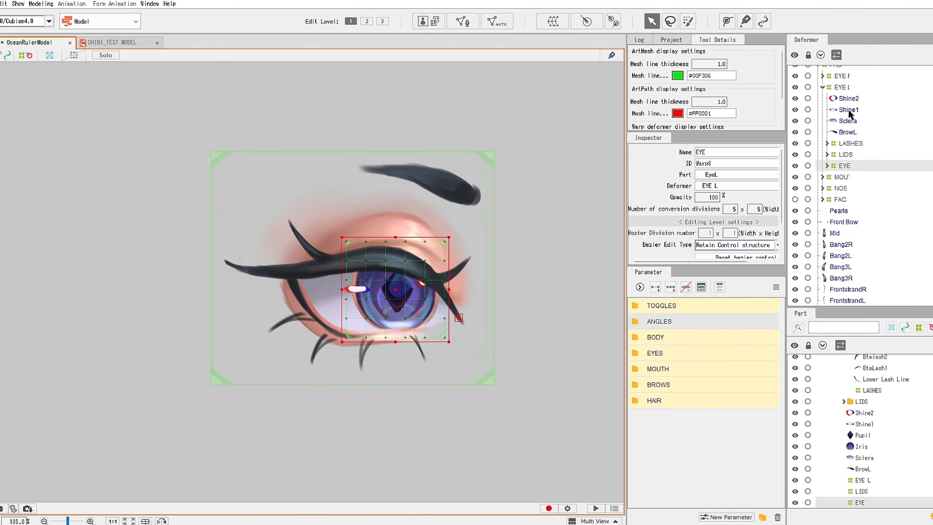
# - Generate automatic meshes for all layers in the LASHES deformer with the Deformation (Heavy) preset
pyautogui.click(840, 120)
pyautogui.scroll(4, 388, 281)
pyautogui.click(827, 143)
pyautogui.click(854, 155)
pyautogui.keyDown('shift'); pyautogui.click(858, 233); pyautogui.keyUp('shift')
pyautogui.click(497, 21)
pyautogui.click(531, 221)
pyautogui.click(430, 237)
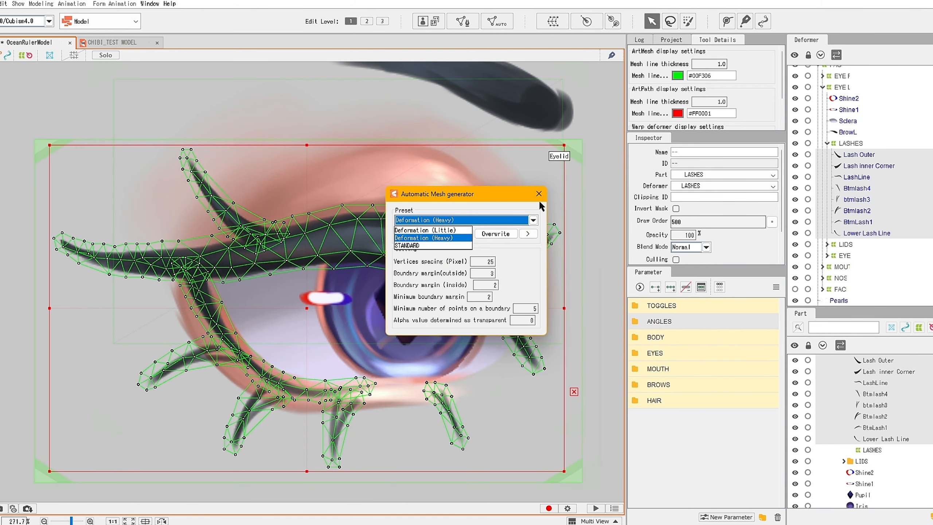
# - Hide the left eye's lids, shines, pupil, iris, sclera and brow, leaving only the lashes shown
pyautogui.click(847, 188)
pyautogui.click(827, 143)
pyautogui.click(846, 155)
pyautogui.click(827, 155)
pyautogui.click(795, 413)
pyautogui.scroll(3, 916, 408)
pyautogui.click(844, 378)
pyautogui.moveTo(795, 399); pyautogui.dragTo(795, 456)
pyautogui.click(827, 155)
pyautogui.click(827, 143)
# - Add deform paths along the Lash inner Corner and Lash Outer layers
pyautogui.click(869, 166)
pyautogui.click(727, 22)
pyautogui.click(488, 277)
pyautogui.click(859, 155)
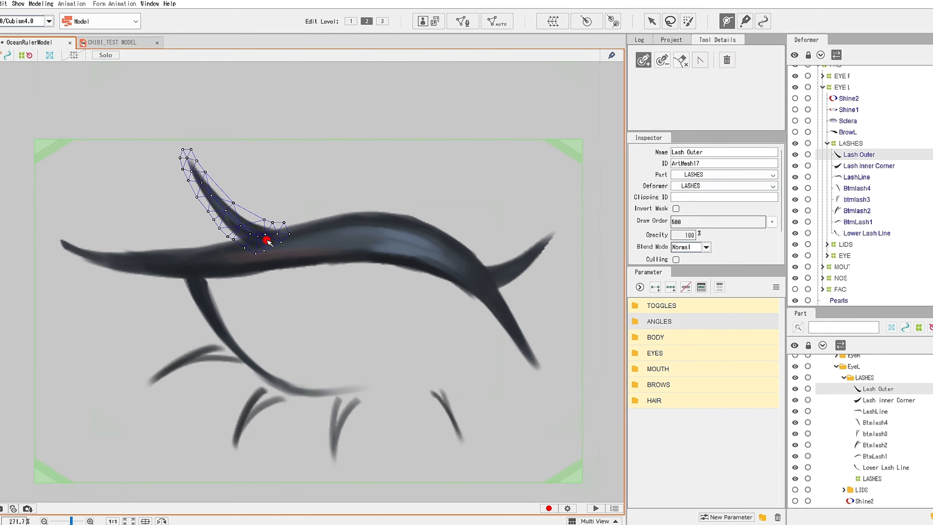
pyautogui.click(265, 235)
# - Add a deform path along LashLine from its outer tip to its inner tip, with control points following the curve
pyautogui.click(857, 177)
pyautogui.click(57, 246)
pyautogui.moveTo(409, 333); pyautogui.dragTo(438, 246)
pyautogui.moveTo(270, 217)
pyautogui.mouseDown()
pyautogui.moveTo(278, 252)
pyautogui.moveTo(308, 243)
pyautogui.mouseUp()
pyautogui.moveTo(184, 248); pyautogui.dragTo(186, 265)
pyautogui.click(499, 301)
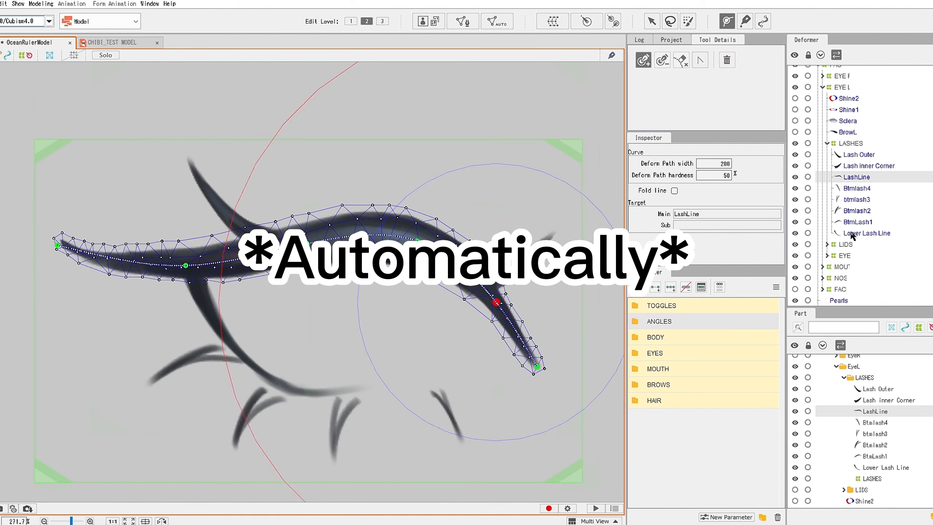
# - Add a deform path along each of the four bottom lashes, Btmlash4, btmlash3, Btmlash2 and BtmLash1
pyautogui.click(857, 188)
pyautogui.click(448, 409)
pyautogui.click(856, 200)
pyautogui.click(339, 423)
pyautogui.click(857, 211)
pyautogui.click(251, 412)
pyautogui.click(857, 222)
pyautogui.click(189, 358)
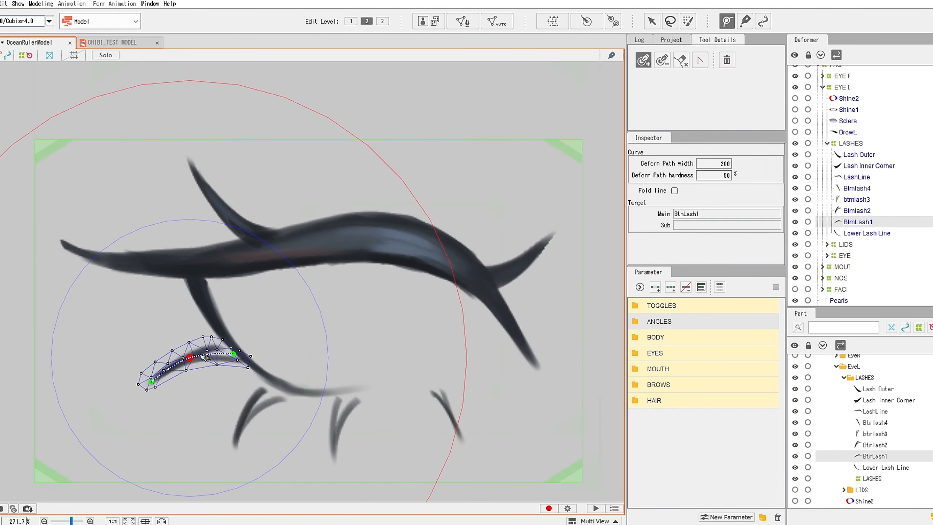
# - Add a deform path along Lower Lash Line from its outer top to its inner end
pyautogui.click(867, 233)
pyautogui.click(193, 269)
pyautogui.click(374, 384)
pyautogui.moveTo(270, 318)
pyautogui.mouseDown()
pyautogui.moveTo(285, 388)
pyautogui.moveTo(296, 392)
pyautogui.mouseUp()
# - Add three keyforms for LashLine to the EyeL Open parameter, keeping its range at 0.0 to 1.0
pyautogui.click(652, 21)
pyautogui.click(856, 177)
pyautogui.click(654, 353)
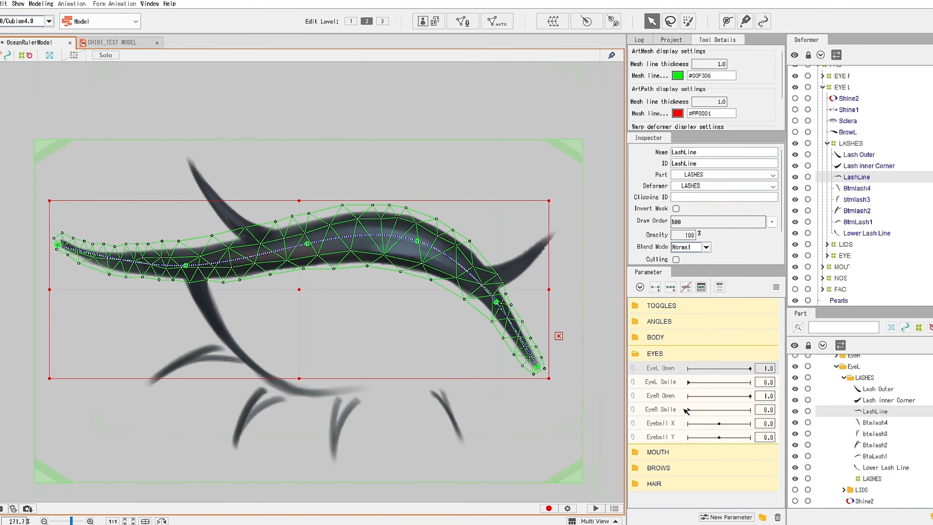
pyautogui.click(822, 396)
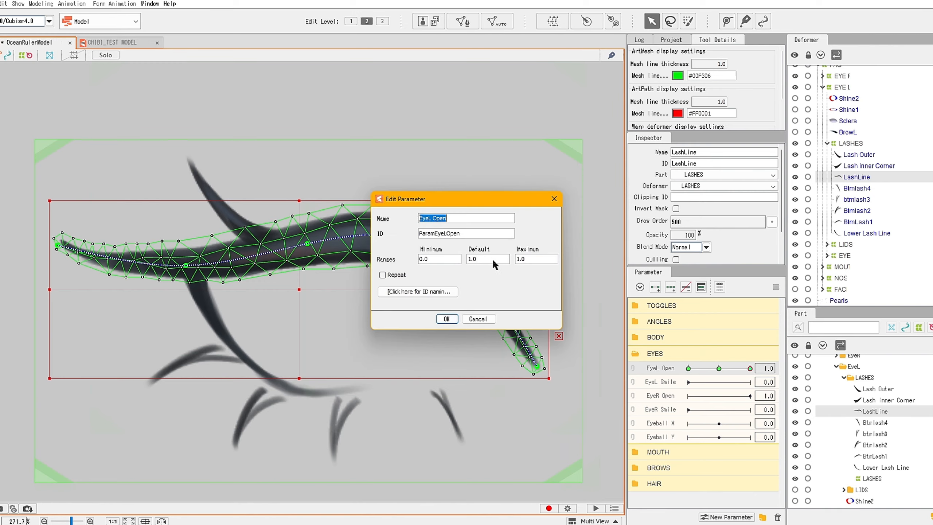
pyautogui.click(447, 319)
# - Set EyeL Open to 0.0 and bend the middle and inner part of LashLine down into a closed-eye curve
pyautogui.moveTo(750, 368); pyautogui.dragTo(688, 369)
pyautogui.moveTo(308, 244); pyautogui.dragTo(298, 331)
pyautogui.moveTo(414, 250); pyautogui.dragTo(412, 363)
pyautogui.moveTo(496, 308); pyautogui.dragTo(495, 373)
pyautogui.moveTo(298, 335); pyautogui.dragTo(287, 331)
pyautogui.moveTo(412, 362); pyautogui.dragTo(408, 362)
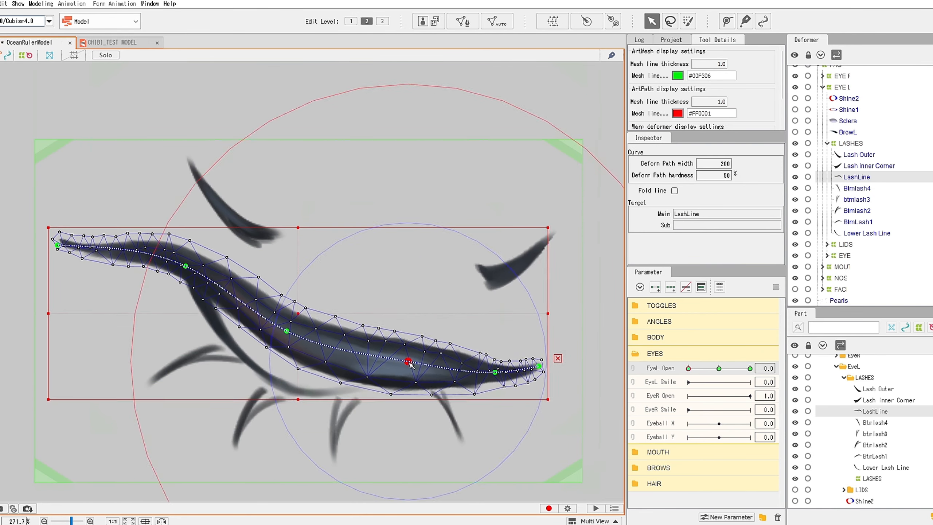
# - Refine the closed LashLine curve at EyeL Open 0.0 by raising its inner end and lowering its outer half
pyautogui.moveTo(539, 366); pyautogui.dragTo(539, 338)
pyautogui.moveTo(495, 373); pyautogui.dragTo(499, 348)
pyautogui.moveTo(186, 266); pyautogui.dragTo(181, 304)
pyautogui.moveTo(58, 245); pyautogui.dragTo(71, 275)
pyautogui.moveTo(287, 331); pyautogui.dragTo(281, 357)
pyautogui.moveTo(688, 368); pyautogui.dragTo(674, 381)
pyautogui.moveTo(539, 338); pyautogui.dragTo(546, 336)
pyautogui.moveTo(689, 368)
pyautogui.mouseDown()
pyautogui.moveTo(705, 382)
pyautogui.moveTo(689, 382)
pyautogui.mouseUp()
# - Move Lash inner Corner down to the inner end of the closed lash line at EyeL Open 0.0
pyautogui.click(512, 271)
pyautogui.moveTo(512, 262); pyautogui.dragTo(512, 315)
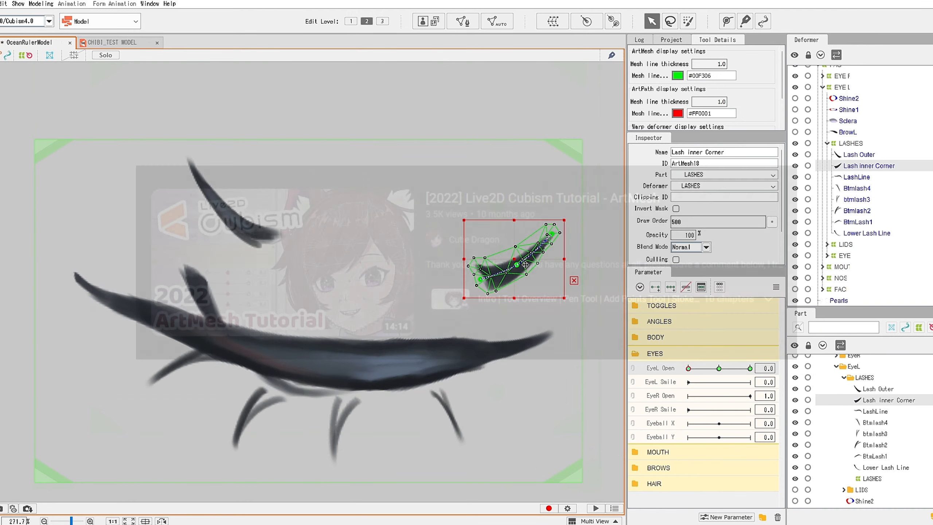
pyautogui.click(851, 178)
pyautogui.click(869, 166)
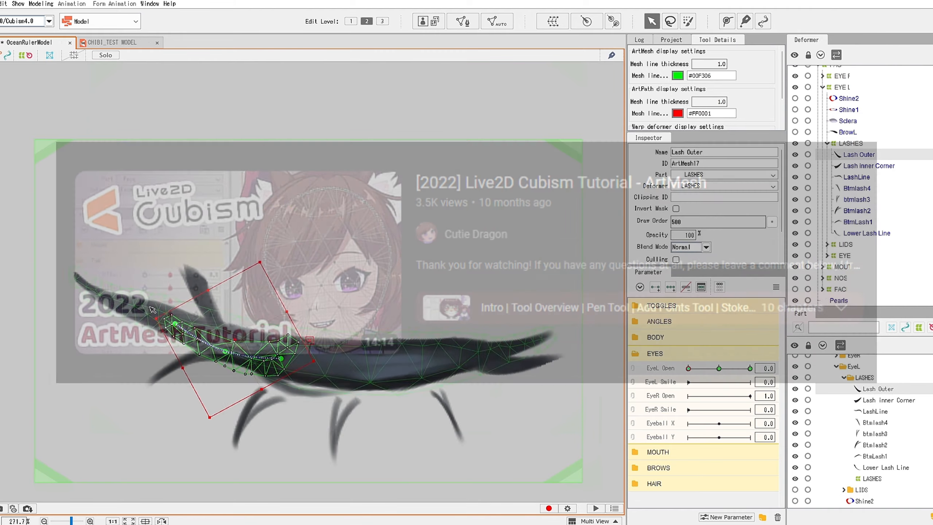
# - Fit Lash Outer along the underside of the closed lash line's outer half at EyeL Open 0.0
pyautogui.click(841, 143)
pyautogui.click(857, 156)
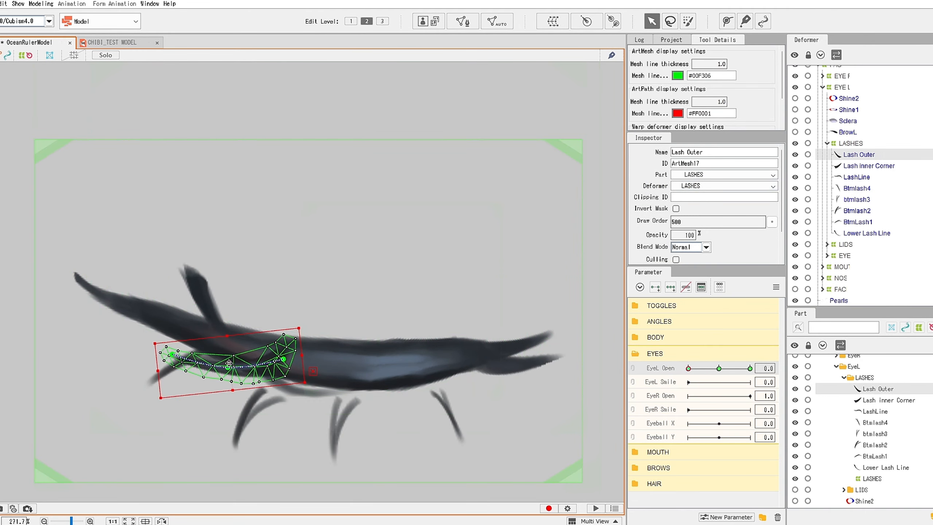
pyautogui.moveTo(689, 368)
pyautogui.mouseDown()
pyautogui.moveTo(698, 380)
pyautogui.moveTo(688, 368)
pyautogui.mouseUp()
# - Lower the outer half of the closed LashLine slightly and reposition its outer tip at EyeL Open 0.0
pyautogui.click(856, 178)
pyautogui.moveTo(274, 359); pyautogui.dragTo(277, 368)
pyautogui.moveTo(171, 330); pyautogui.dragTo(173, 344)
pyautogui.moveTo(75, 276); pyautogui.dragTo(86, 268)
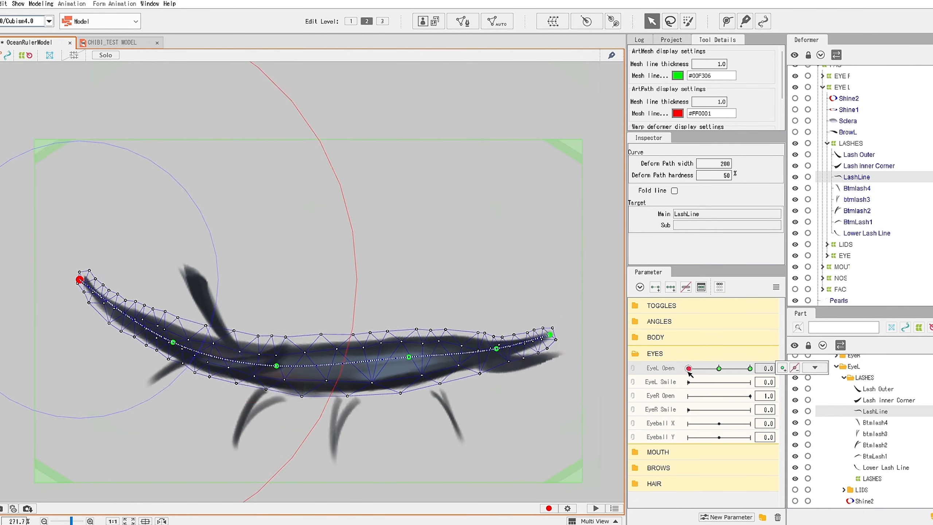
# - Raise and tilt Btmlash4 and btmlash3 against the underside of the closed lash line at EyeL Open 0.0
pyautogui.click(451, 419)
pyautogui.click(853, 199)
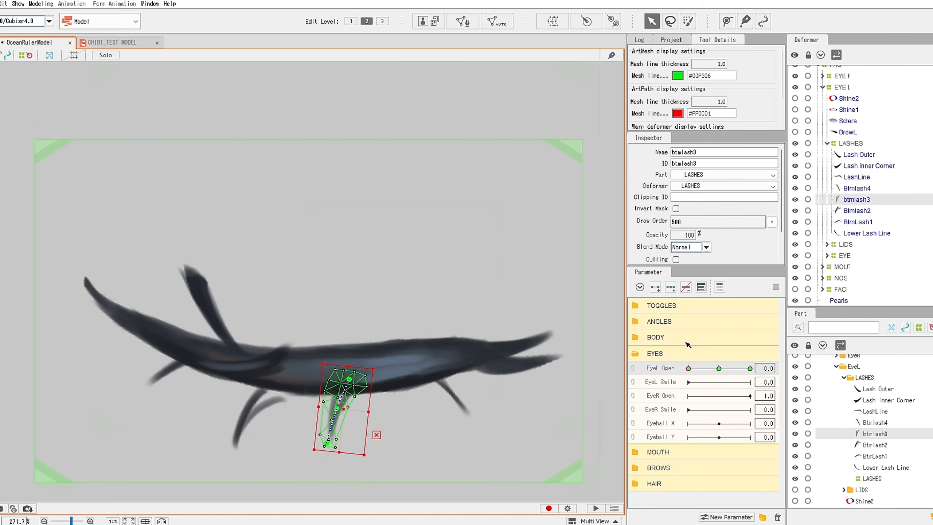
pyautogui.click(867, 233)
pyautogui.click(688, 368)
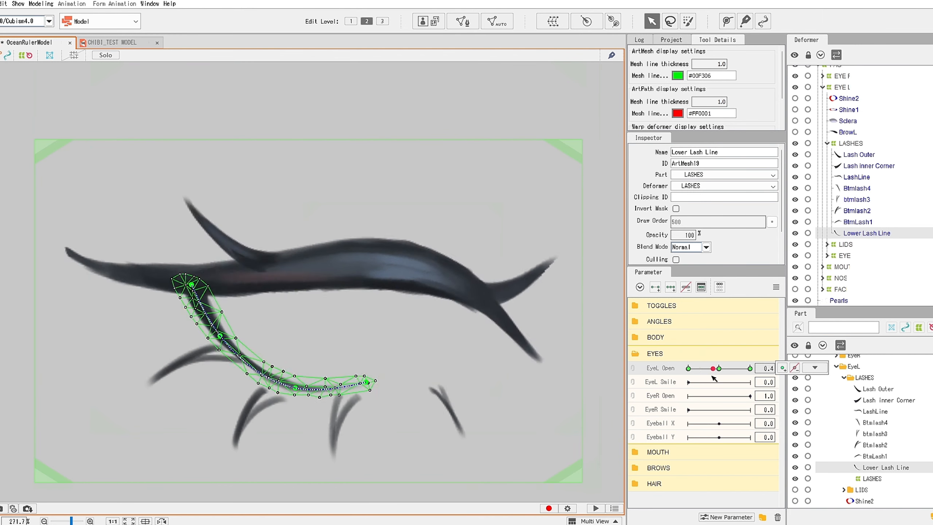
pyautogui.click(858, 199)
pyautogui.click(857, 189)
pyautogui.click(856, 199)
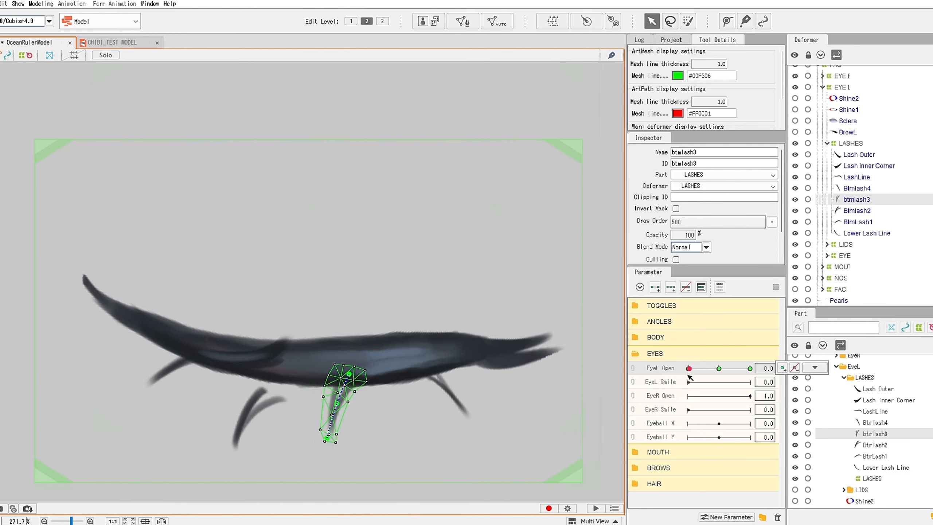
# - Raise and tilt Btmlash2 so its base tucks behind the closed lash line at EyeL Open 0.0
pyautogui.click(856, 211)
pyautogui.click(858, 155)
pyautogui.click(856, 210)
pyautogui.moveTo(258, 405); pyautogui.dragTo(257, 399)
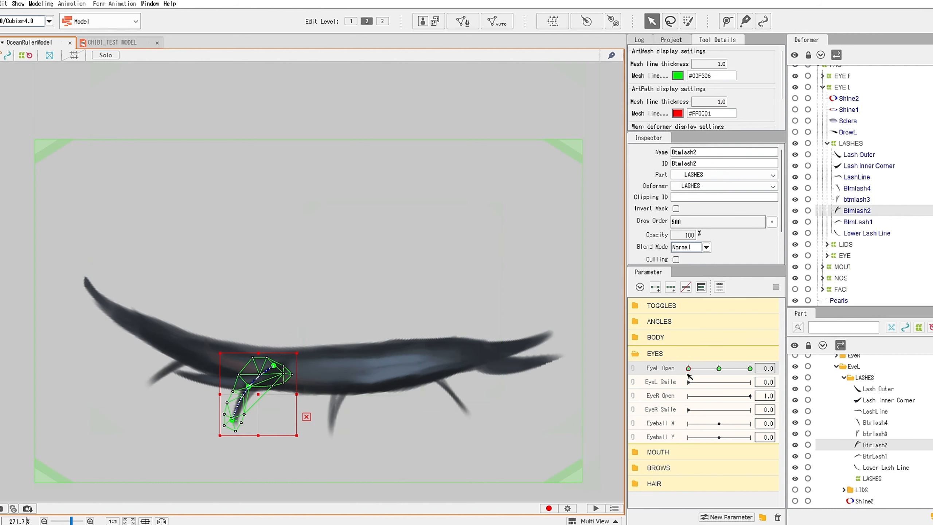
# - Reshape BtmLash1 to follow the closed lash line's outer half and refit Btmlash2 beside it at EyeL Open 0.0
pyautogui.click(858, 222)
pyautogui.click(719, 368)
pyautogui.moveTo(719, 368); pyautogui.dragTo(685, 373)
pyautogui.click(159, 375)
pyautogui.click(217, 368)
pyautogui.click(272, 377)
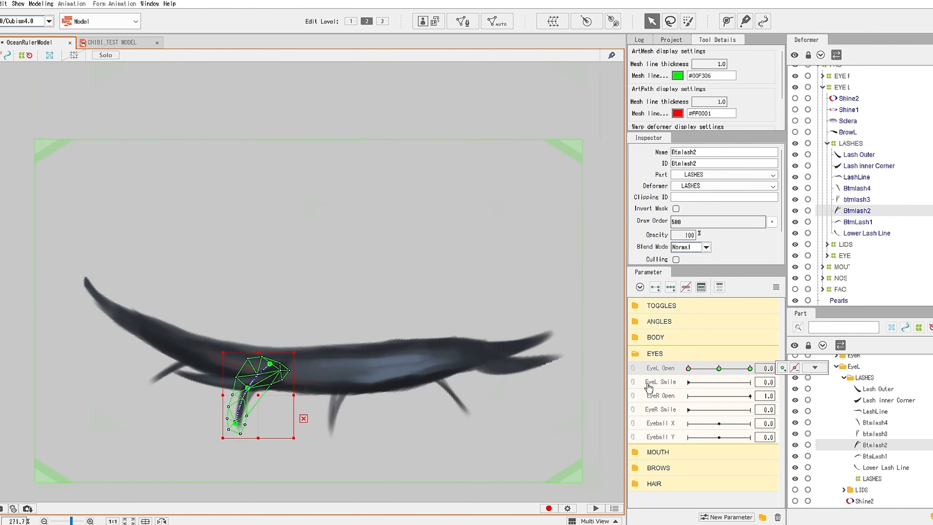
# - Raise the middle of the LashLine curve into a higher arch at EyeL Open 1.0
pyautogui.click(857, 222)
pyautogui.click(750, 369)
pyautogui.click(857, 177)
pyautogui.moveTo(401, 221); pyautogui.dragTo(379, 215)
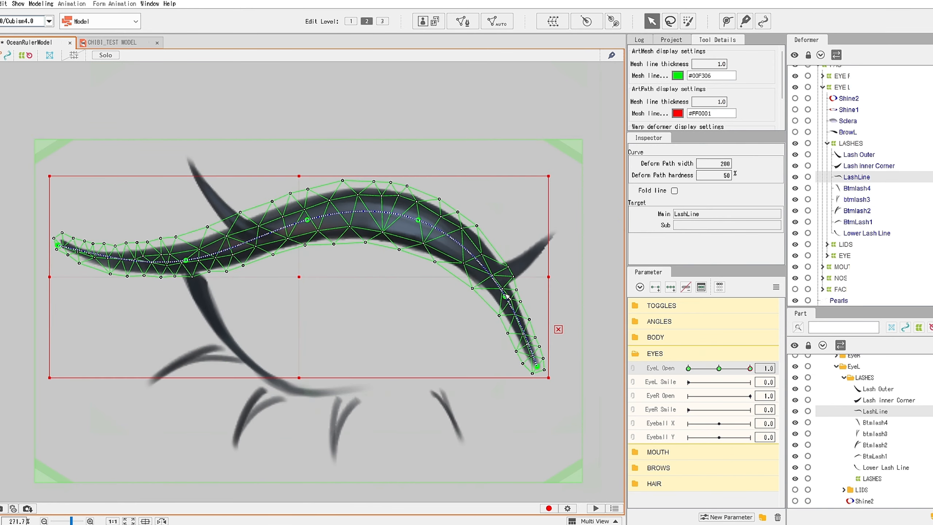
# - Lower the inner part of the Lower Lash Line slightly at EyeL Open 1.0
pyautogui.click(858, 222)
pyautogui.click(853, 201)
pyautogui.click(867, 233)
# - Tilt BtmLash1 and Btmlash2 slightly and fit them to the lowered Lower Lash Line at EyeL Open 1.0
pyautogui.click(193, 364)
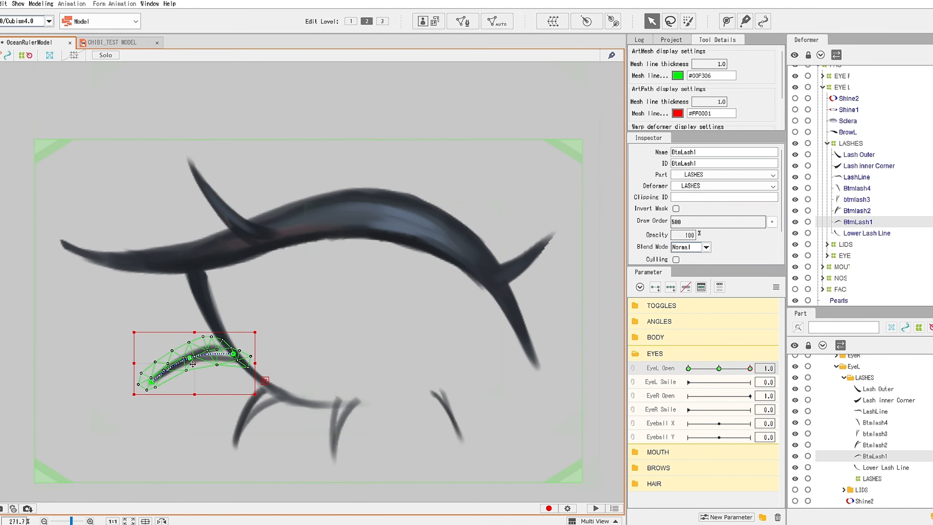
pyautogui.click(857, 211)
pyautogui.moveTo(301, 377); pyautogui.dragTo(308, 383)
pyautogui.moveTo(750, 368); pyautogui.dragTo(720, 370)
pyautogui.moveTo(719, 370); pyautogui.dragTo(753, 370)
# - Lower and tilt btmlash3 and Btmlash4 slightly at EyeL Open 1.0
pyautogui.click(862, 200)
pyautogui.moveTo(372, 379); pyautogui.dragTo(364, 375)
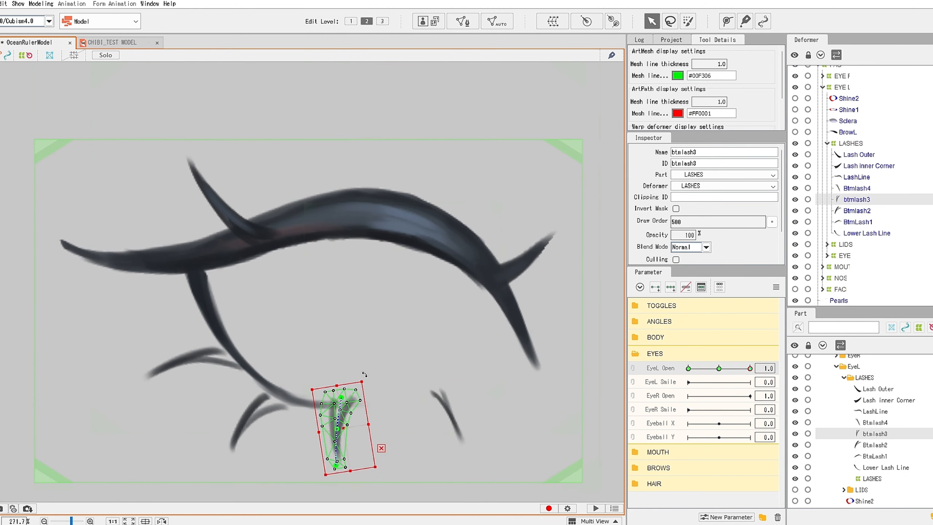
pyautogui.click(857, 188)
pyautogui.moveTo(750, 369)
pyautogui.mouseDown()
pyautogui.moveTo(723, 371)
pyautogui.moveTo(750, 370)
pyautogui.mouseUp()
pyautogui.moveTo(474, 383); pyautogui.dragTo(479, 390)
pyautogui.moveTo(750, 368)
pyautogui.mouseDown()
pyautogui.moveTo(722, 371)
pyautogui.moveTo(751, 371)
pyautogui.mouseUp()
# - Tilt Lash inner Corner upward and adjust Lash Outer's angle and position on the raised lash line at EyeL Open 1.0
pyautogui.click(868, 166)
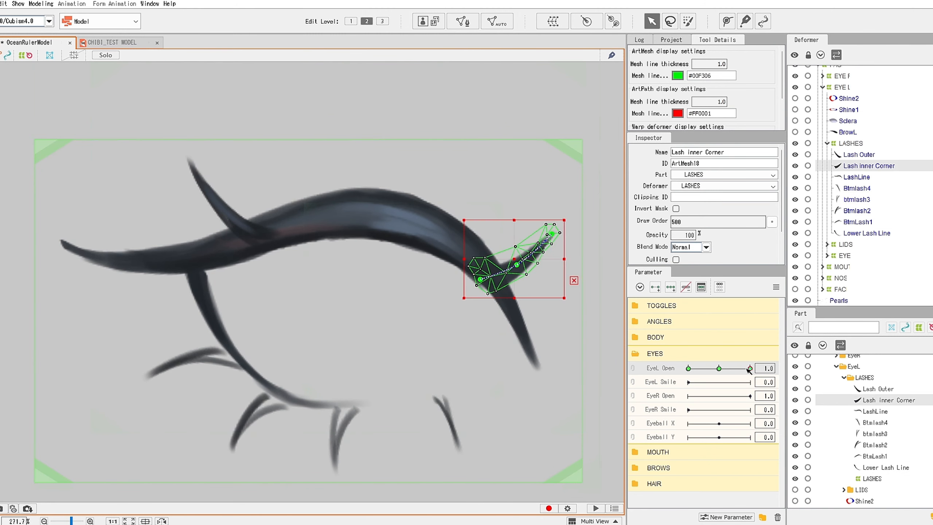
pyautogui.click(859, 155)
pyautogui.moveTo(300, 259); pyautogui.dragTo(292, 265)
pyautogui.moveTo(750, 369); pyautogui.dragTo(722, 370)
pyautogui.moveTo(723, 370); pyautogui.dragTo(751, 371)
pyautogui.moveTo(297, 261); pyautogui.dragTo(305, 251)
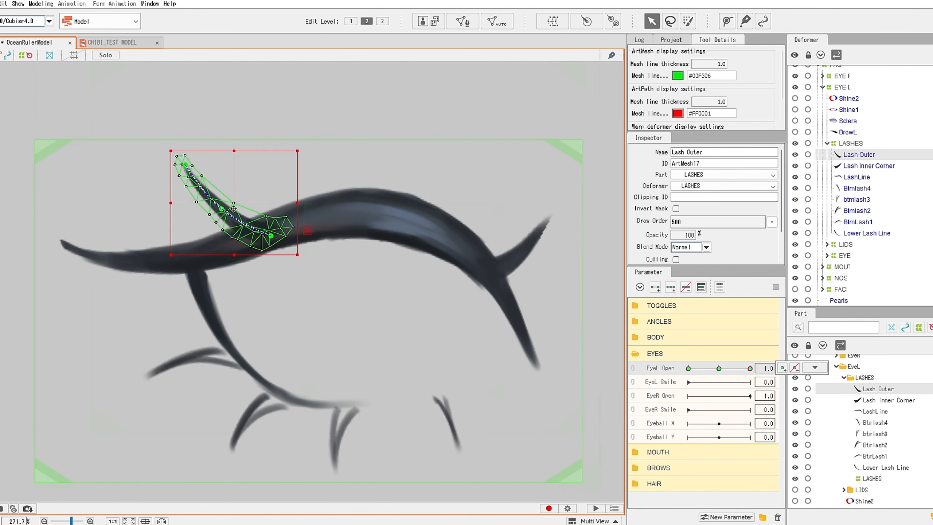
pyautogui.moveTo(750, 369)
pyautogui.mouseDown()
pyautogui.moveTo(735, 377)
pyautogui.moveTo(751, 375)
pyautogui.mouseUp()
# - Set EyeL Open to 0.5, create a PHYSICS parameter folder and add a parameter named Lashes Wiggle to it
pyautogui.click(857, 222)
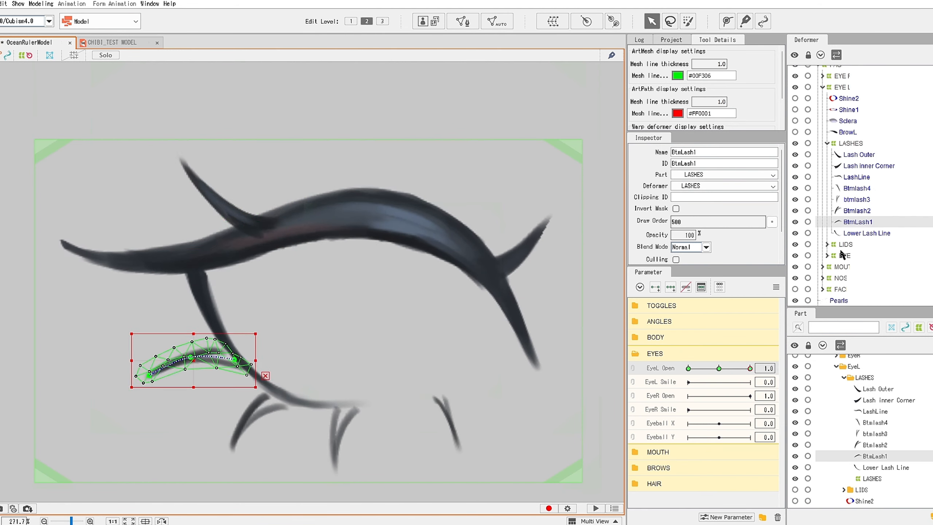
pyautogui.click(719, 368)
pyautogui.click(762, 517)
pyautogui.press('Return')
pyautogui.click(727, 518)
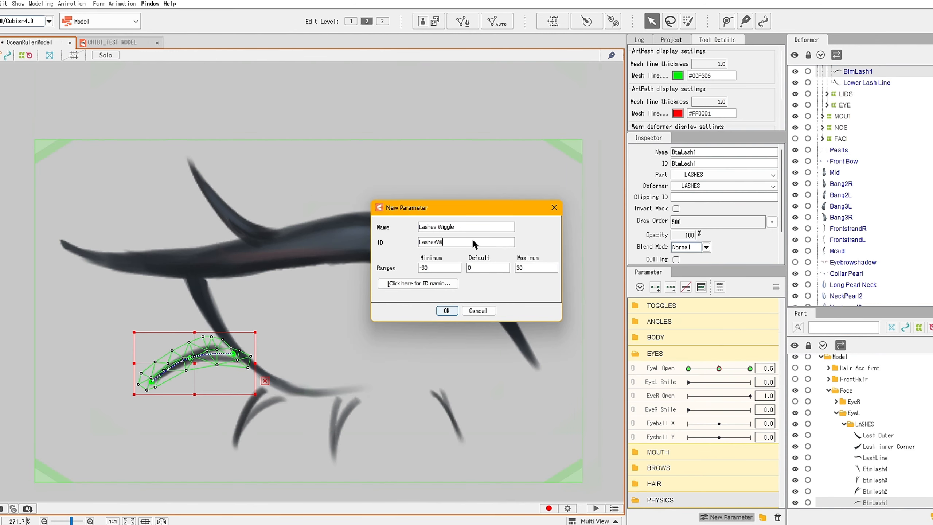
pyautogui.press('Return')
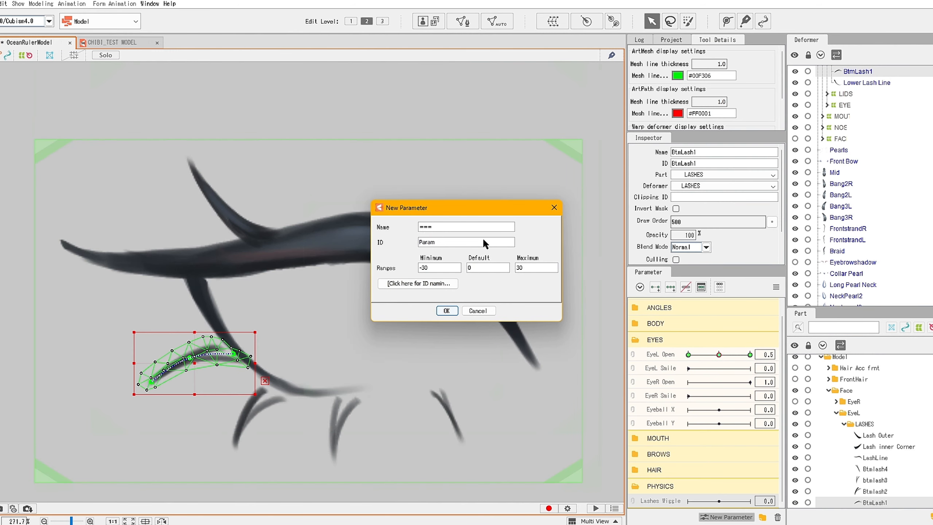
# - Add the header parameters ===[PHYSICS]===, ===[HAIR]=== and ===[EYES]=== to their matching parameter folders
pyautogui.click(445, 311)
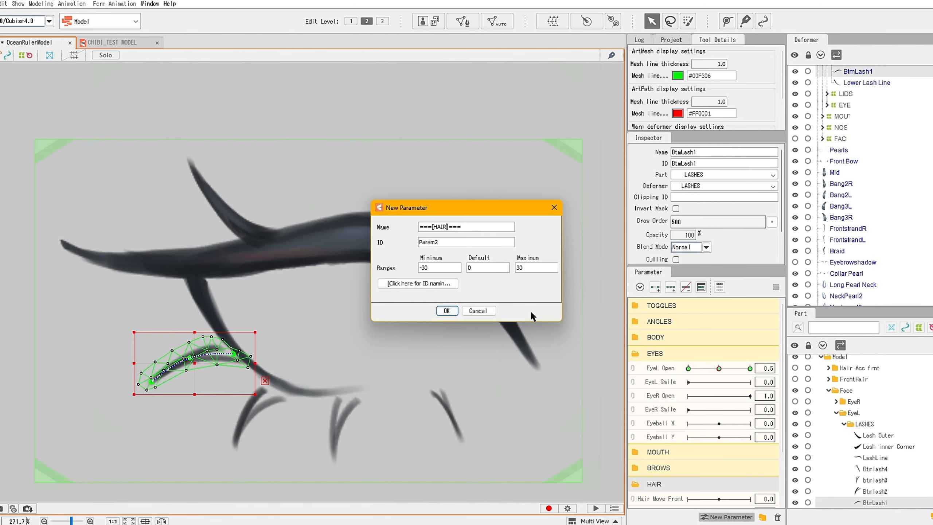
pyautogui.click(702, 514)
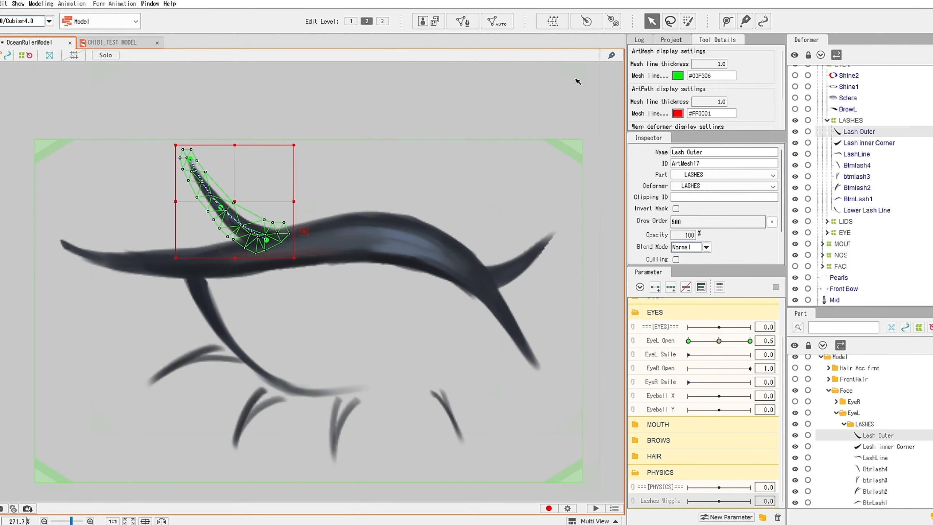
# - Remove the EyeL Open keys from the Lash Outer, Lash inner Corner and four bottom lash meshes
pyautogui.keyDown('ctrl'); pyautogui.click(854, 144); pyautogui.keyUp('ctrl')
pyautogui.keyDown('ctrl'); pyautogui.click(856, 166); pyautogui.keyUp('ctrl')
pyautogui.keyDown('ctrl'); pyautogui.click(856, 178); pyautogui.keyUp('ctrl')
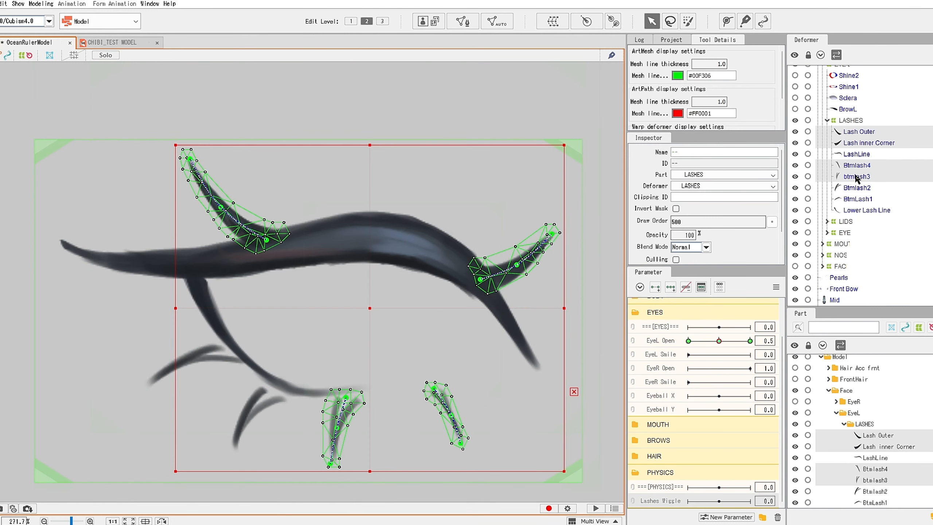
pyautogui.keyDown('ctrl'); pyautogui.click(852, 188); pyautogui.keyUp('ctrl')
pyautogui.keyDown('ctrl'); pyautogui.click(845, 199); pyautogui.keyUp('ctrl')
pyautogui.click(851, 133)
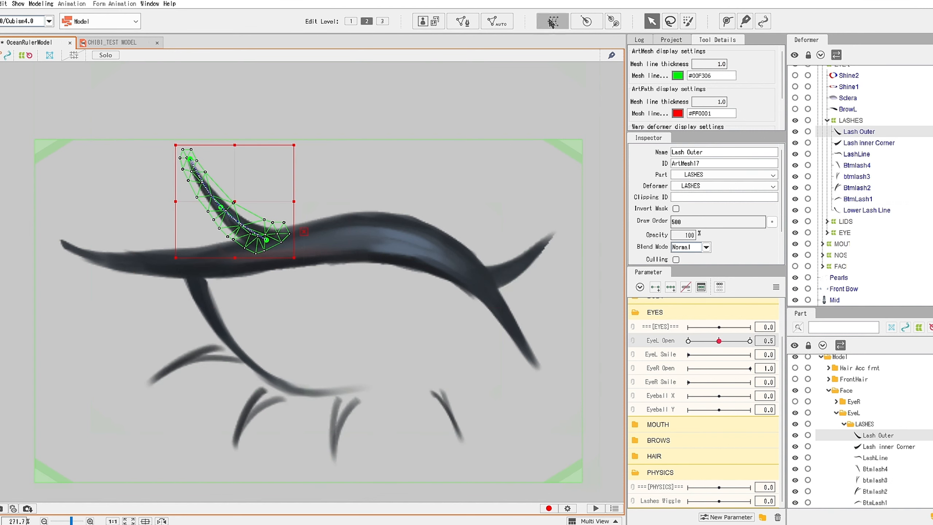
# - Create parent warp deformers named Lash Outer and Lash Inner Corner for the two upper side lash meshes
pyautogui.click(553, 21)
pyautogui.write('Lash Outer')
pyautogui.click(587, 441)
pyautogui.click(863, 131)
pyautogui.click(552, 21)
pyautogui.moveTo(618, 313); pyautogui.dragTo(522, 177)
pyautogui.write('Lash Inner Corner')
pyautogui.click(585, 441)
# - Create parent warp deformers named Btm Lash 4 and Btm Lash 3 for the Btmlash4 and btmlash3 meshes
pyautogui.click(857, 143)
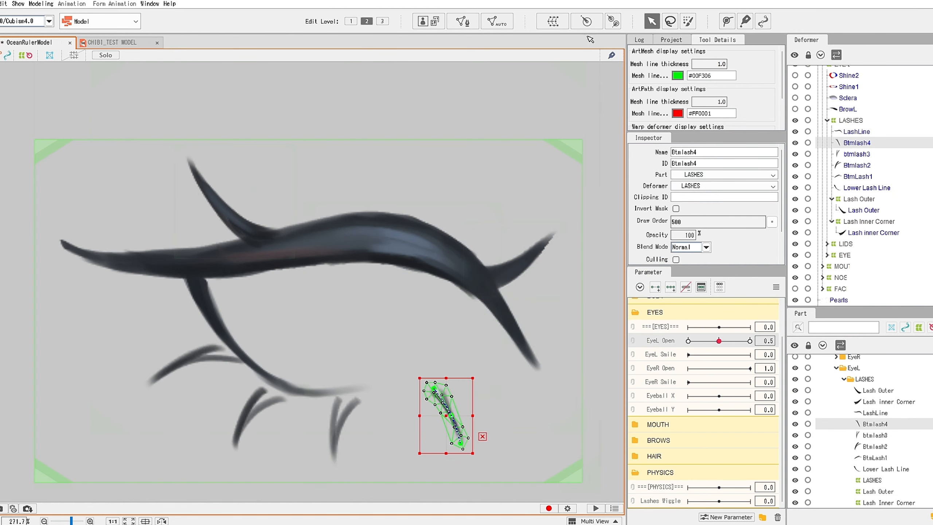
pyautogui.click(553, 21)
pyautogui.write('Btm Lash 4')
pyautogui.click(594, 441)
pyautogui.click(856, 142)
pyautogui.click(553, 21)
pyautogui.write('Btm Lash 3')
pyautogui.click(587, 440)
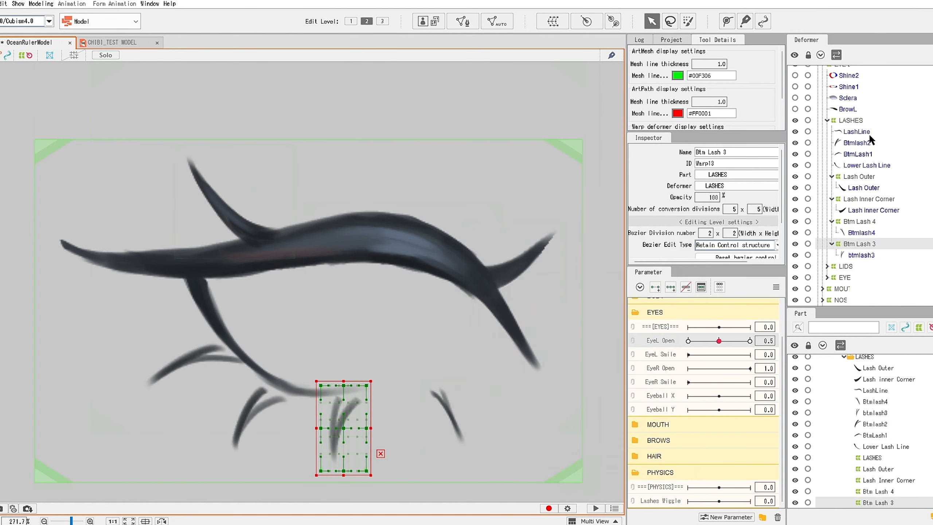
# - Create parent warp deformers Btm Lash 2 and Btm Lash 1 for their meshes and collapse the new lash deformers
pyautogui.click(857, 143)
pyautogui.click(553, 21)
pyautogui.write('Btm Lash 2')
pyautogui.click(587, 440)
pyautogui.click(857, 143)
pyautogui.click(553, 21)
pyautogui.click(832, 154)
pyautogui.click(833, 165)
pyautogui.click(832, 176)
pyautogui.click(832, 188)
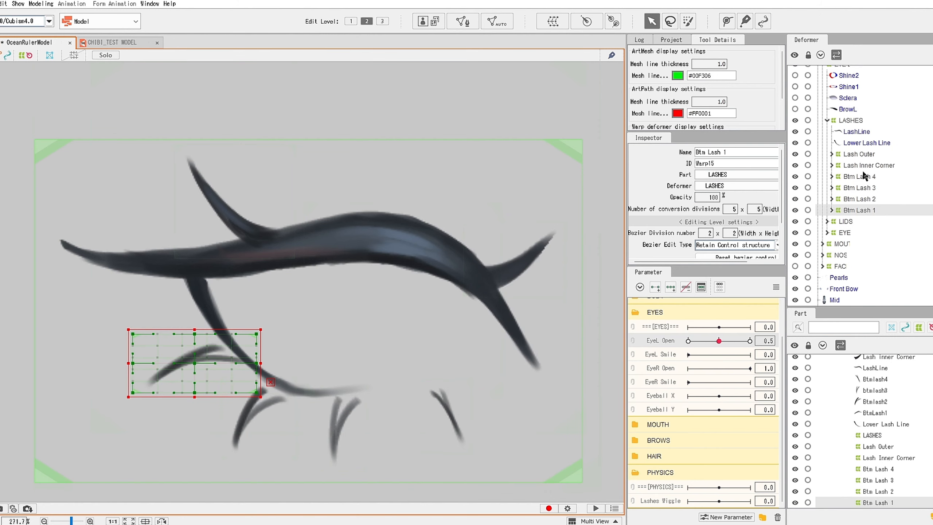
# - Add three EyeL Open keys to all six lash warp deformers, from Lash Outer through Btm Lash 1
pyautogui.keyDown('shift'); pyautogui.click(859, 154); pyautogui.keyUp('shift')
pyautogui.click(670, 287)
# - Lower and rotate the Lash Outer and Lash Inner Corner deformers onto the closed lash line at EyeL Open 0.0
pyautogui.click(859, 155)
pyautogui.click(688, 341)
pyautogui.click(869, 165)
pyautogui.moveTo(514, 261); pyautogui.dragTo(518, 315)
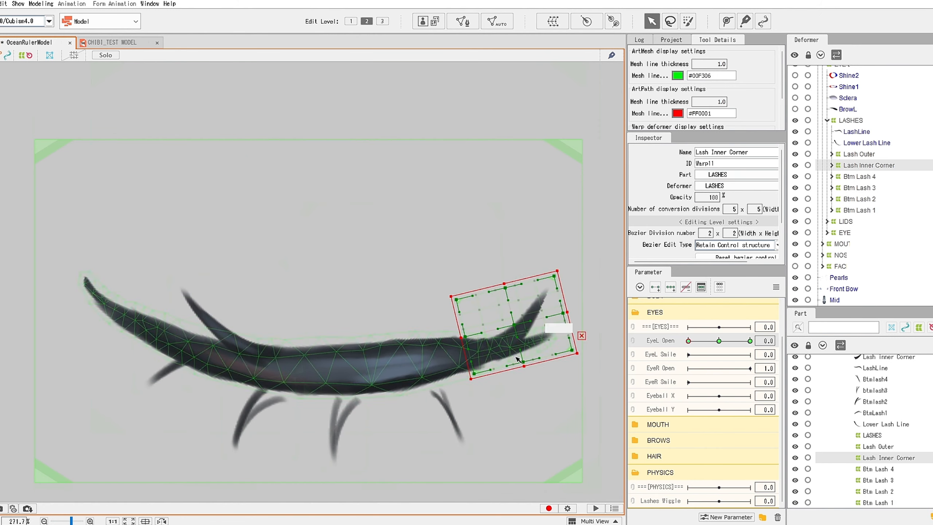
pyautogui.moveTo(688, 340)
pyautogui.mouseDown()
pyautogui.moveTo(723, 361)
pyautogui.moveTo(688, 353)
pyautogui.mouseUp()
# - Raise and tilt the Btm Lash 4 and Btm Lash 3 deformers against the closed lash line at EyeL Open 0.0
pyautogui.click(905, 177)
pyautogui.click(860, 187)
pyautogui.moveTo(371, 467); pyautogui.dragTo(362, 478)
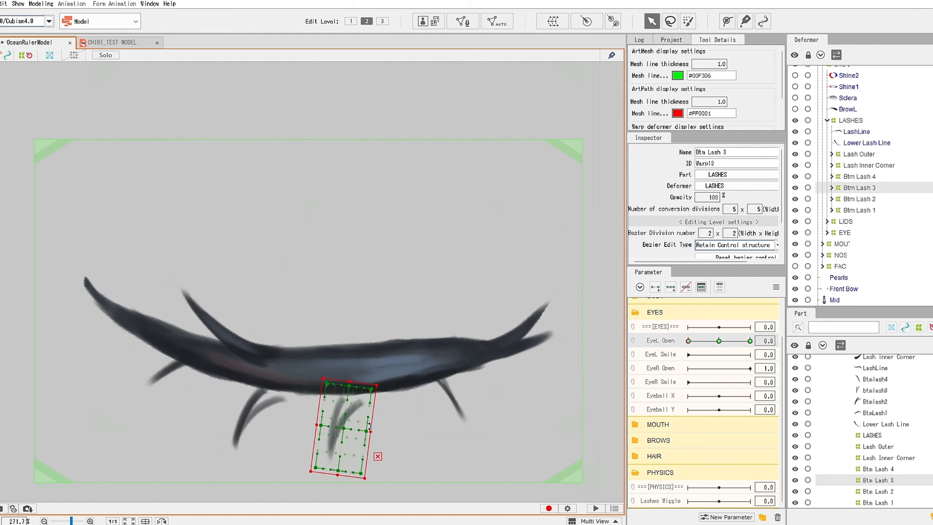
pyautogui.moveTo(689, 341)
pyautogui.mouseDown()
pyautogui.moveTo(703, 354)
pyautogui.moveTo(688, 349)
pyautogui.mouseUp()
pyautogui.moveTo(688, 341)
pyautogui.mouseDown()
pyautogui.moveTo(713, 363)
pyautogui.moveTo(688, 356)
pyautogui.mouseUp()
# - Raise the Btm Lash 2 deformer and tilt Btm Lash 1 to follow the closed lash line at EyeL Open 0.0
pyautogui.click(859, 199)
pyautogui.moveTo(258, 437); pyautogui.dragTo(259, 423)
pyautogui.moveTo(688, 341)
pyautogui.mouseDown()
pyautogui.moveTo(710, 350)
pyautogui.moveTo(689, 346)
pyautogui.mouseUp()
pyautogui.click(879, 210)
pyautogui.moveTo(271, 403); pyautogui.dragTo(264, 411)
pyautogui.moveTo(689, 341); pyautogui.dragTo(709, 346)
pyautogui.moveTo(709, 346); pyautogui.dragTo(689, 342)
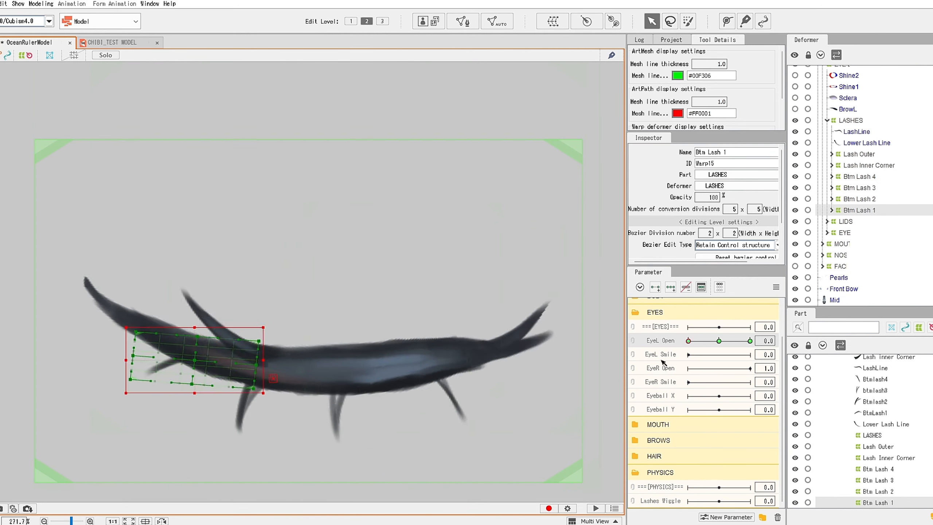
pyautogui.moveTo(130, 380); pyautogui.dragTo(131, 386)
# - Tilt the Btm Lash 1 and Btm Lash 2 deformers slightly at EyeL Open 1.0
pyautogui.moveTo(688, 341); pyautogui.dragTo(763, 371)
pyautogui.click(831, 210)
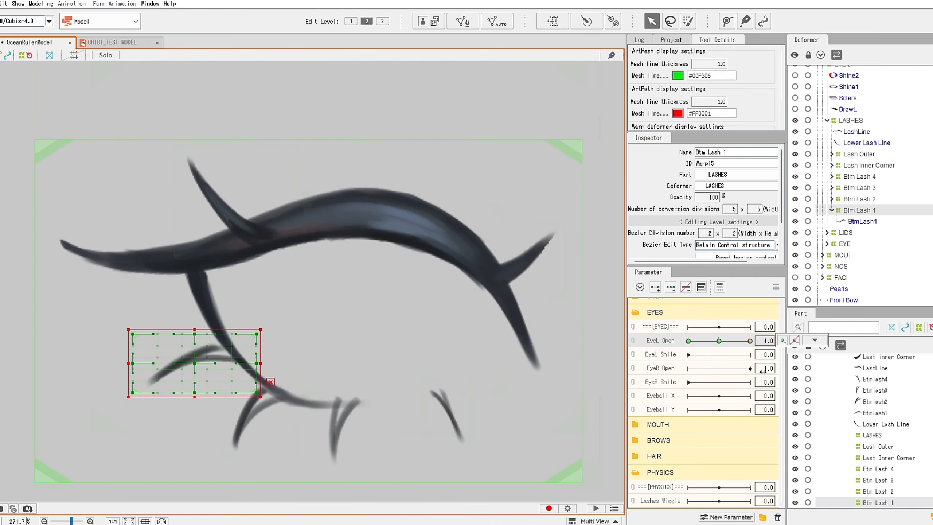
pyautogui.moveTo(128, 379); pyautogui.dragTo(127, 384)
pyautogui.moveTo(751, 341)
pyautogui.mouseDown()
pyautogui.moveTo(685, 351)
pyautogui.moveTo(757, 353)
pyautogui.mouseUp()
pyautogui.click(832, 210)
pyautogui.click(860, 199)
pyautogui.moveTo(308, 464); pyautogui.dragTo(302, 470)
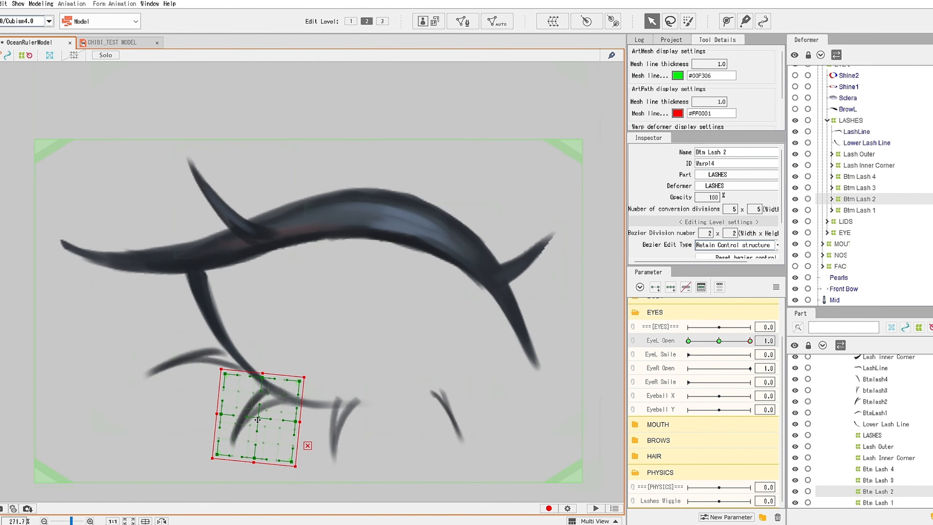
# - Lower and tilt the Btm Lash 3 and Btm Lash 4 deformers slightly at EyeL Open 1.0
pyautogui.click(860, 188)
pyautogui.moveTo(347, 432); pyautogui.dragTo(347, 440)
pyautogui.click(832, 187)
pyautogui.click(860, 176)
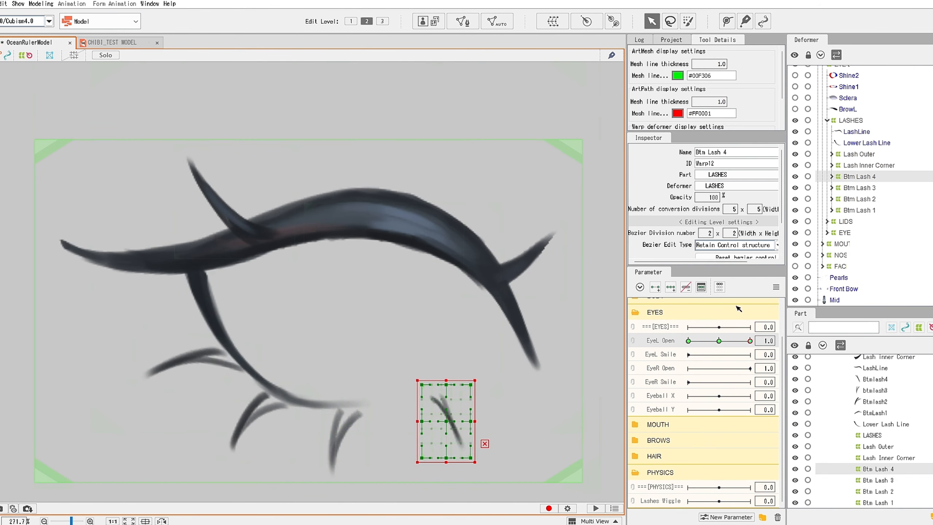
pyautogui.click(859, 143)
# - Raise and tilt the Lash Outer and Lash Inner Corner deformers at EyeL Open 1.0, then return the parameter to 0.5
pyautogui.click(860, 154)
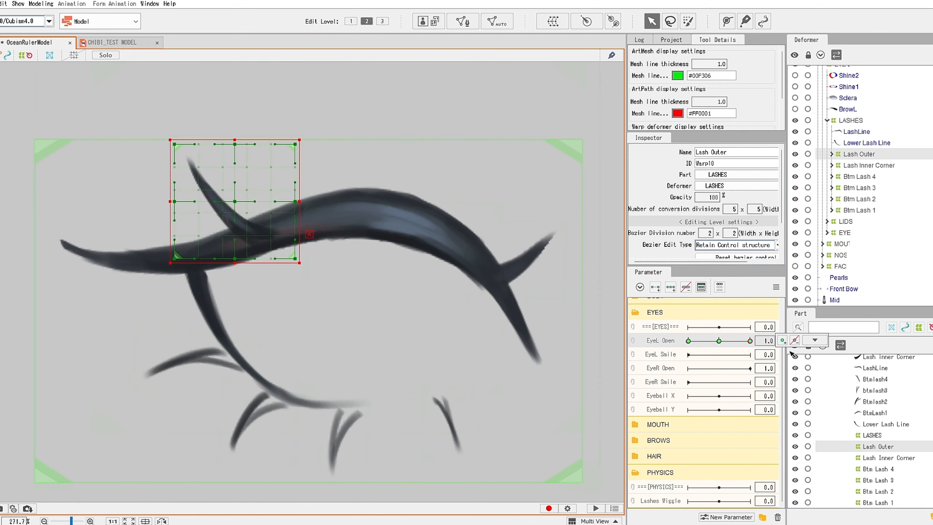
pyautogui.moveTo(750, 341)
pyautogui.mouseDown()
pyautogui.moveTo(731, 354)
pyautogui.moveTo(754, 349)
pyautogui.mouseUp()
pyautogui.click(860, 166)
pyautogui.moveTo(514, 258); pyautogui.dragTo(520, 243)
pyautogui.moveTo(580, 197); pyautogui.dragTo(587, 208)
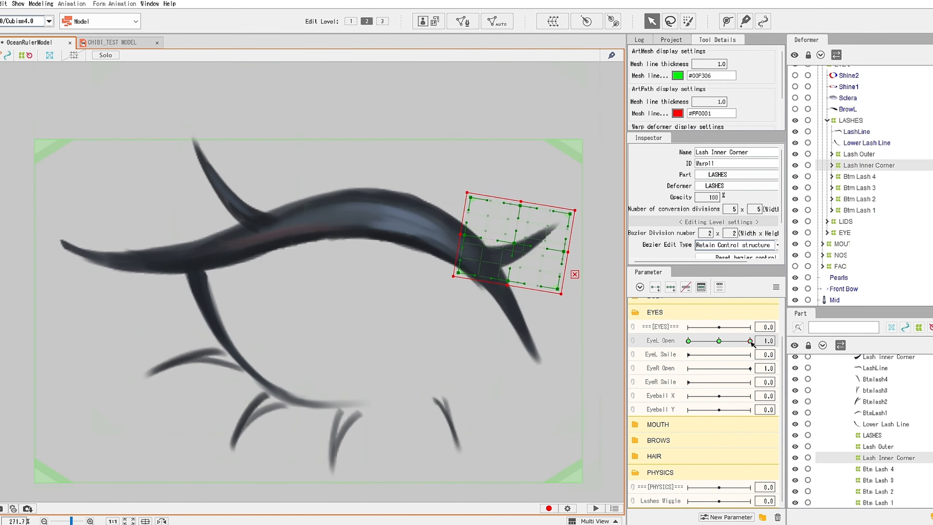
pyautogui.moveTo(750, 341); pyautogui.dragTo(719, 342)
# - Expand the six lash warp deformers and select the lash meshes inside them
pyautogui.click(859, 176)
pyautogui.click(860, 188)
pyautogui.click(859, 199)
pyautogui.click(855, 132)
pyautogui.click(855, 177)
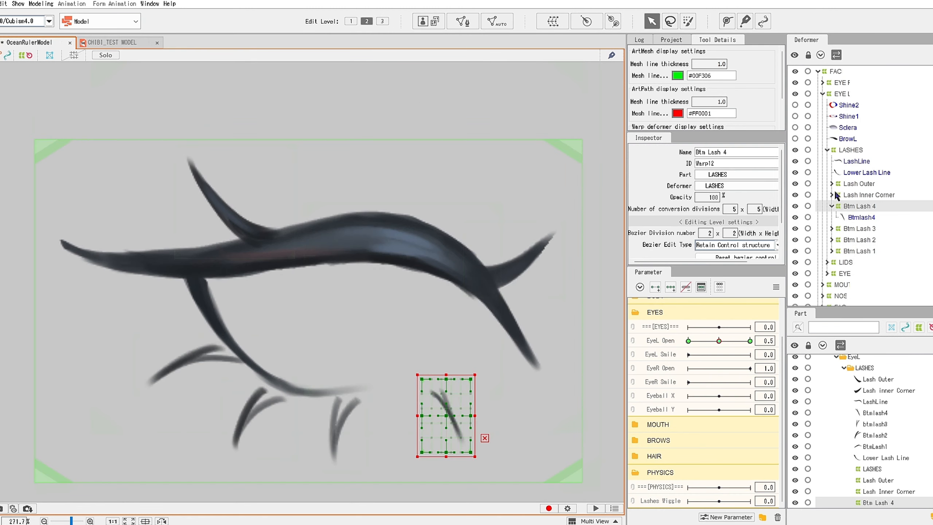
pyautogui.keyDown('shift'); pyautogui.click(862, 239); pyautogui.keyUp('shift')
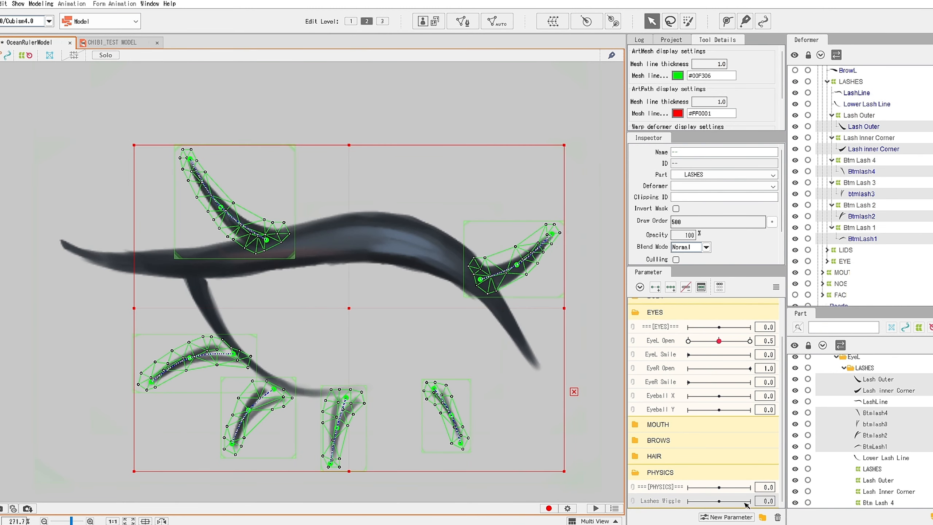
# - Rename the Lashes Wiggle parameter to Lashes Wiggle 1 and add a second one named Lashes Wiggle 2
pyautogui.doubleClick(661, 501)
pyautogui.write('1')
pyautogui.click(446, 319)
pyautogui.click(727, 517)
pyautogui.write('Lashes Wiggle 2')
pyautogui.click(446, 311)
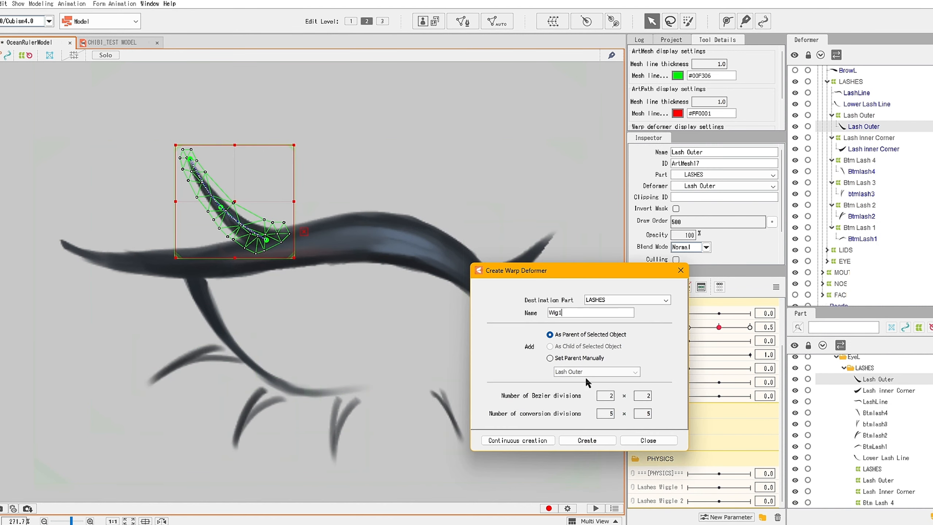
# - Create a Wig warp deformer as the direct parent of each lash mesh, starting with Lash Outer
pyautogui.click(587, 440)
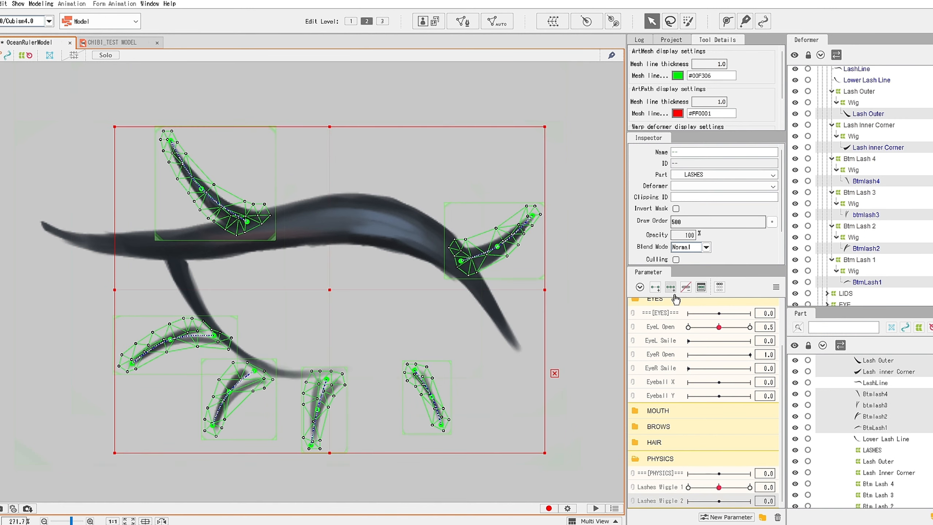
# - Add three Lashes Wiggle 2 keys to the lash meshes and bend upper tips outward and lower tips inward at -1.0
pyautogui.click(869, 114)
pyautogui.moveTo(719, 500); pyautogui.dragTo(736, 500)
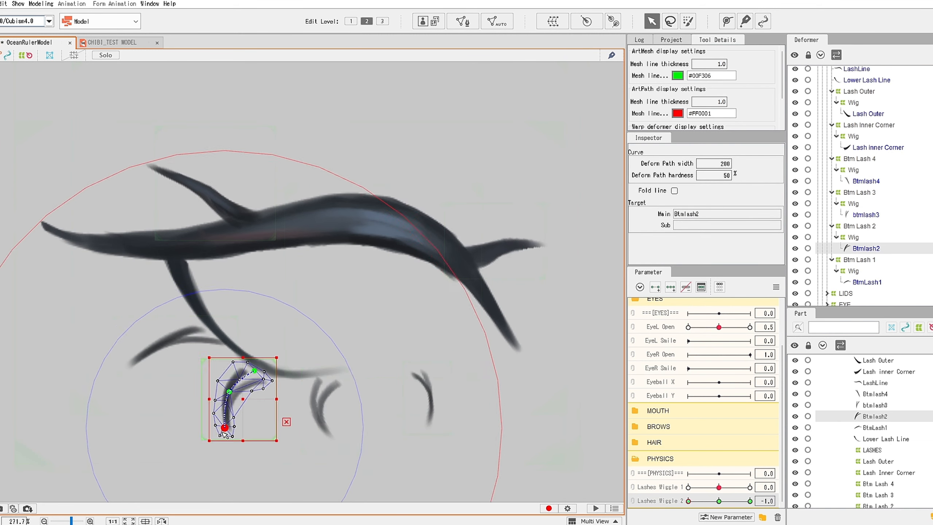
# - Bend the upper lash tips upright and spread the lower lash tips outward at Lashes Wiggle 2 1.0
pyautogui.click(750, 501)
pyautogui.click(867, 282)
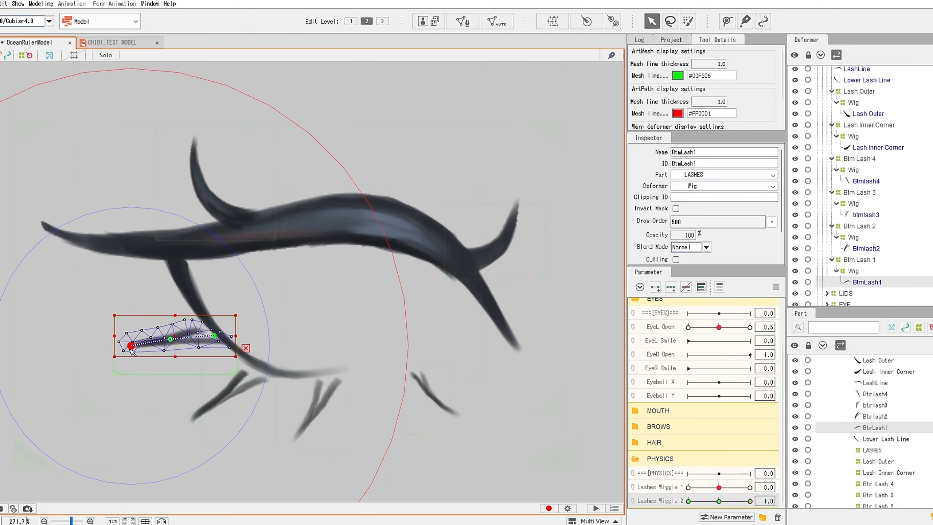
pyautogui.moveTo(131, 344); pyautogui.dragTo(132, 363)
# - Return Lashes Wiggle 2 to 0.0 and create a warp deformer named Up Lash as the parent of the LashLine mesh
pyautogui.scroll(2, 832, 164)
pyautogui.click(832, 165)
pyautogui.click(832, 132)
pyautogui.click(719, 501)
pyautogui.click(863, 121)
pyautogui.click(854, 110)
pyautogui.hotkey('ctrl', 'w')
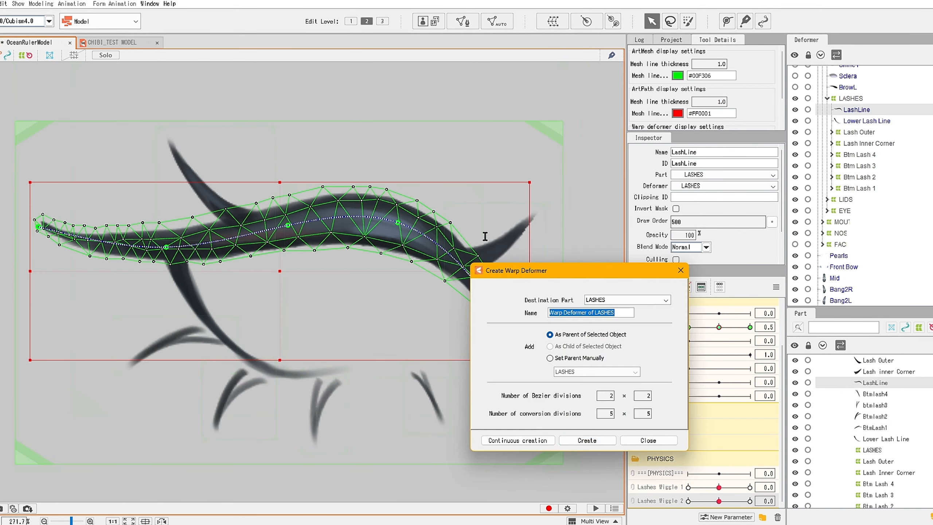
pyautogui.write('Up Lash')
pyautogui.click(588, 440)
# - Create a warp deformer named Low Lash as the parent of the Lower Lash Line mesh
pyautogui.click(839, 112)
pyautogui.click(553, 21)
pyautogui.write('Low Lash')
pyautogui.click(588, 441)
# - Create a warp deformer named Up Lash Wig inside Up Lash as the direct parent of LashLine
pyautogui.click(849, 178)
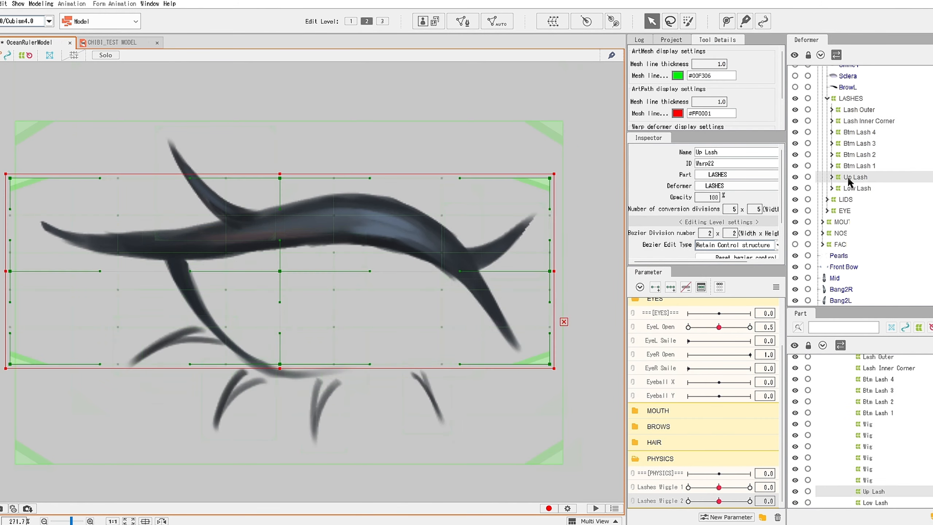
pyautogui.scroll(3, 832, 220)
pyautogui.click(832, 228)
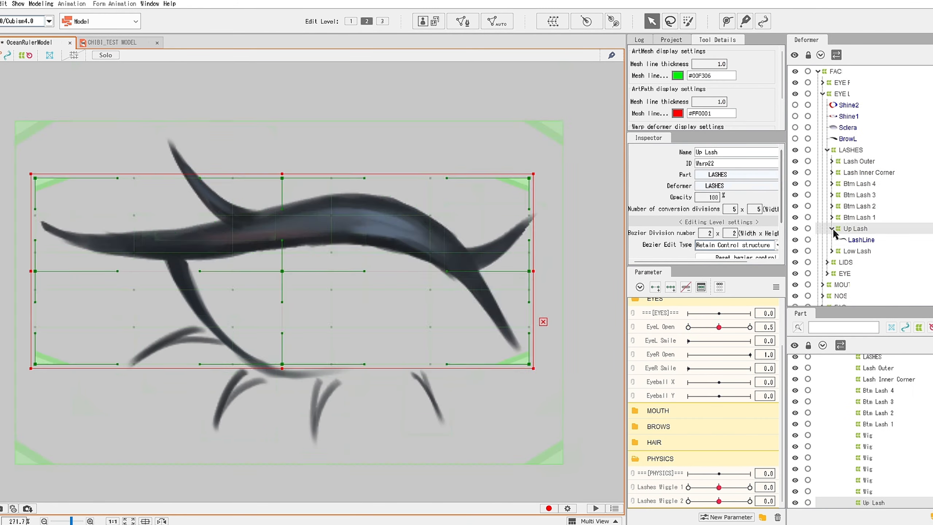
pyautogui.click(859, 240)
pyautogui.click(553, 21)
pyautogui.moveTo(621, 312); pyautogui.dragTo(425, 310)
pyautogui.write('Up Lash Wig')
pyautogui.press('Return')
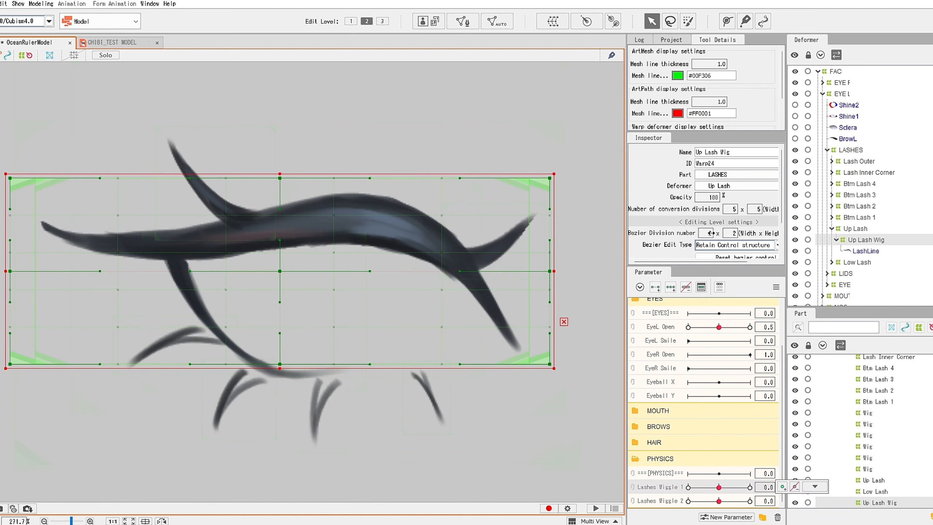
# - Bend the outer end of the Up Lash Wig deformer upward at Lashes Wiggle 1 1.0
pyautogui.moveTo(66, 103); pyautogui.dragTo(64, 110)
pyautogui.moveTo(145, 178); pyautogui.dragTo(153, 168)
pyautogui.moveTo(11, 272); pyautogui.dragTo(51, 218)
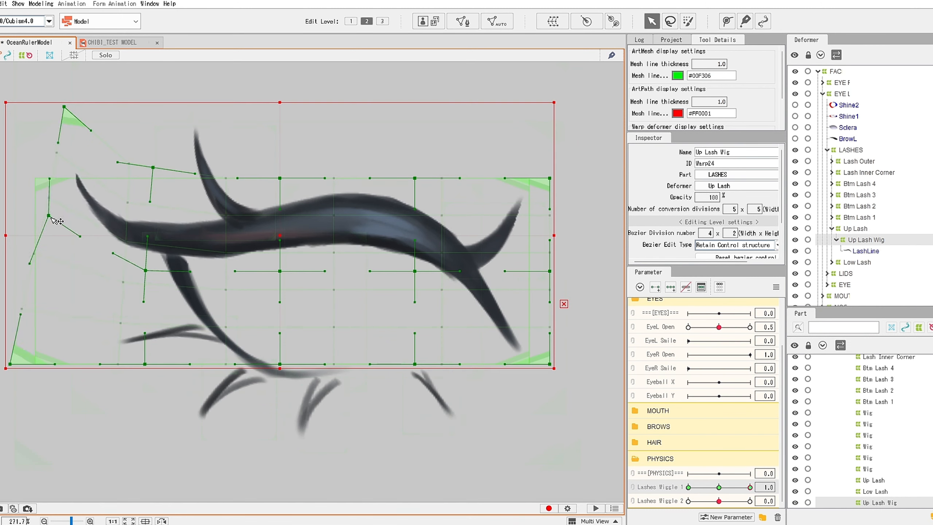
# - Bend the outer end of Up Lash Wig downward at Lashes Wiggle 1 -1.0, and return the parameter to 0.0
pyautogui.moveTo(750, 487); pyautogui.dragTo(688, 487)
pyautogui.moveTo(10, 178); pyautogui.dragTo(10, 250)
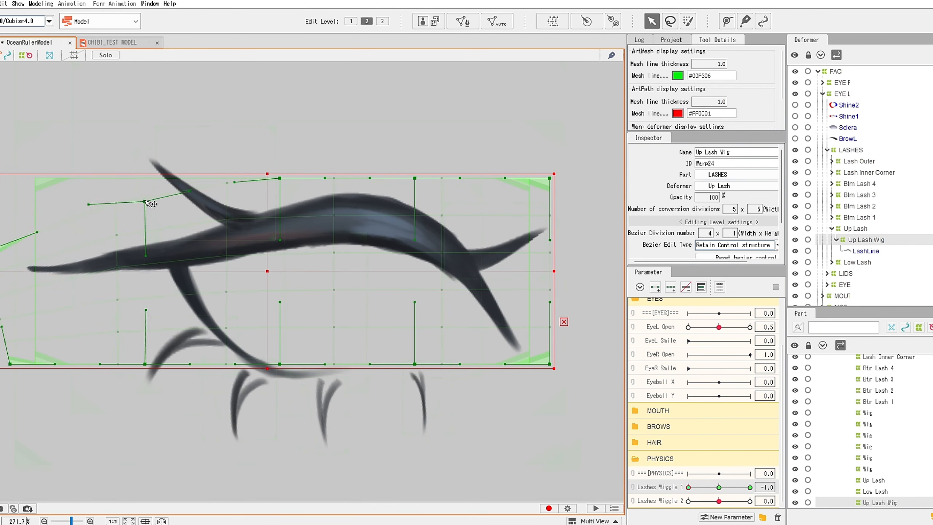
pyautogui.moveTo(688, 486); pyautogui.dragTo(719, 487)
# - Create an Up Lash Wig 2 deformer as LashLine's direct parent and bend its outer end upward for Lashes Wiggle 2
pyautogui.click(866, 251)
pyautogui.click(552, 21)
pyautogui.moveTo(621, 312); pyautogui.dragTo(557, 232)
pyautogui.write('Lash')
pyautogui.click(589, 441)
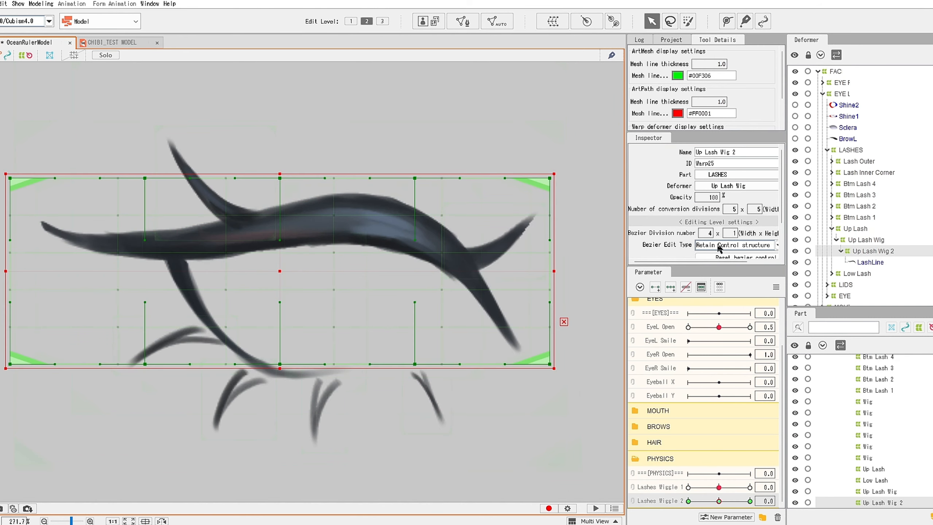
pyautogui.moveTo(10, 178); pyautogui.dragTo(58, 130)
pyautogui.moveTo(750, 501)
pyautogui.mouseDown()
pyautogui.moveTo(719, 501)
pyautogui.moveTo(750, 487)
pyautogui.moveTo(719, 487)
pyautogui.moveTo(750, 487)
pyautogui.mouseUp()
# - Add three wiggle keys to the lower lash line's deformer, bend it, and return the wiggle parameter to 0.0
pyautogui.click(832, 228)
pyautogui.click(857, 240)
pyautogui.click(670, 287)
pyautogui.moveTo(142, 232); pyautogui.dragTo(142, 202)
pyautogui.moveTo(750, 487); pyautogui.dragTo(719, 500)
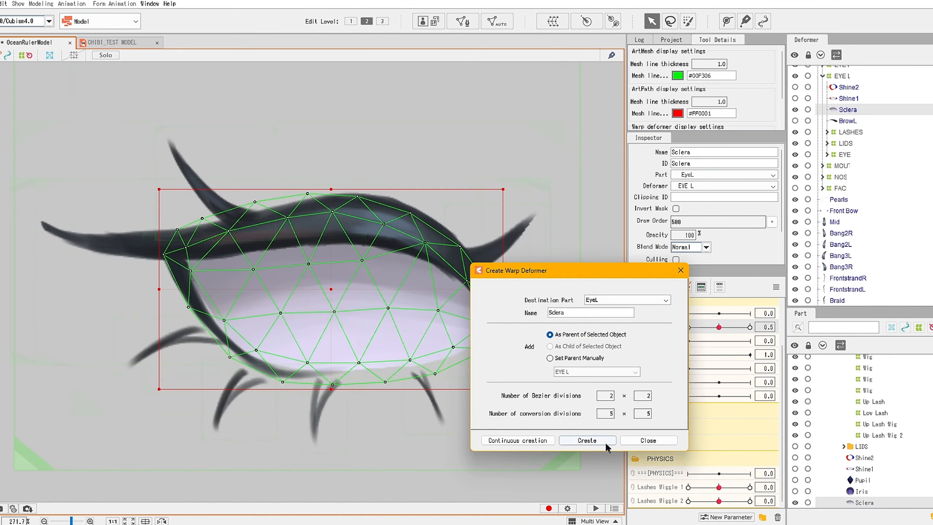
# - Create a parent warp deformer named Sclera and flatten it beneath the closed lash line at EyeL Open 0.0
pyautogui.click(605, 444)
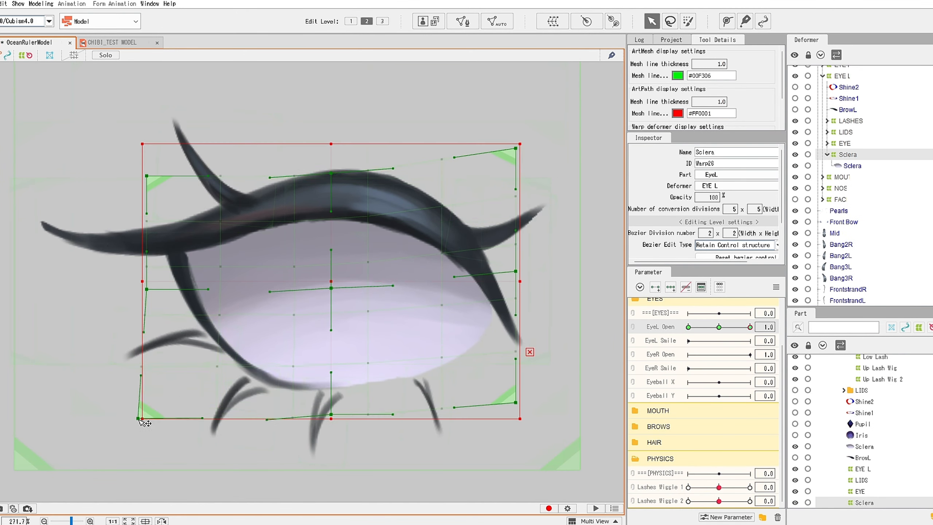
pyautogui.moveTo(695, 330); pyautogui.dragTo(689, 328)
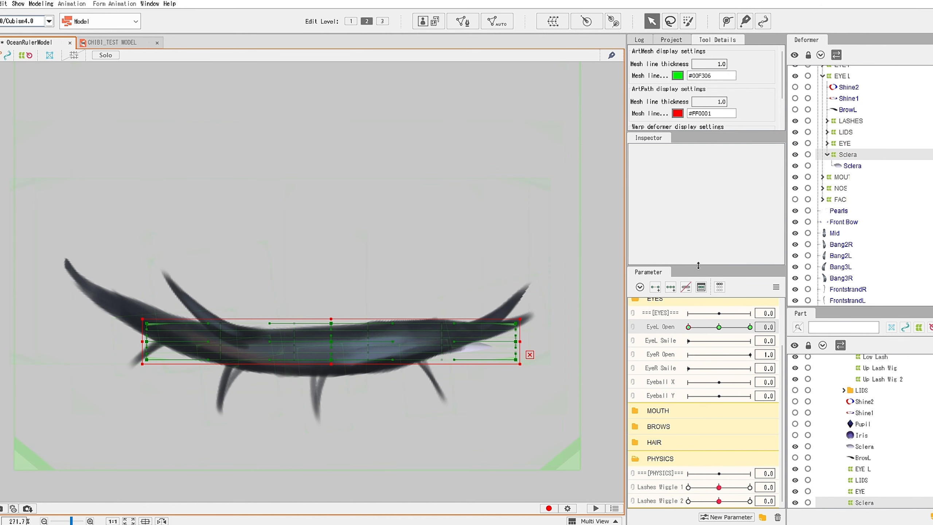
pyautogui.click(719, 327)
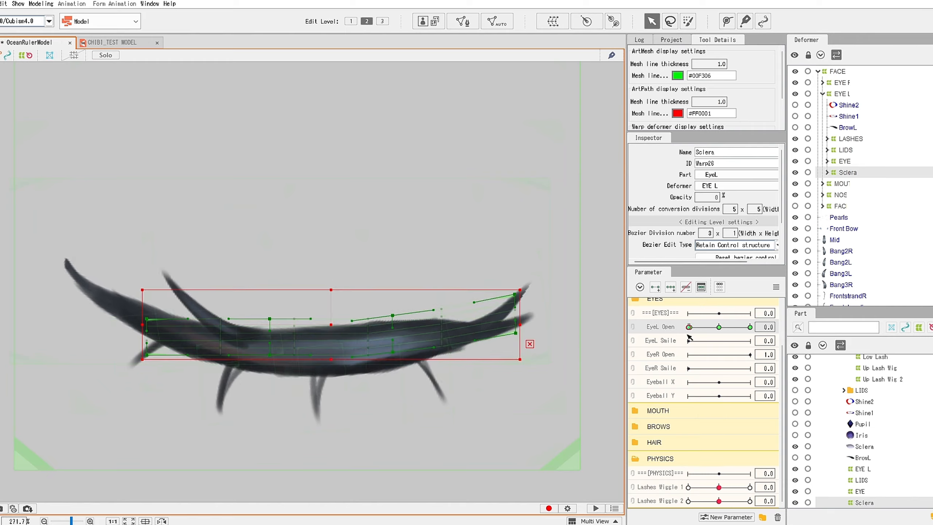
# - Stretch the Blink Wig deformer vertically at Blink Wiggle 1.0 and squash it vertically at -1.0
pyautogui.click(850, 139)
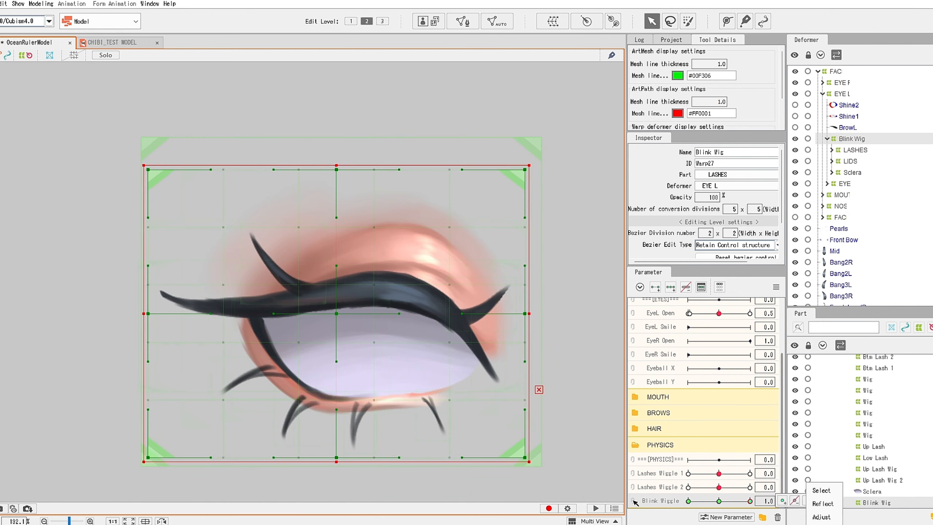
pyautogui.moveTo(336, 165); pyautogui.dragTo(337, 149)
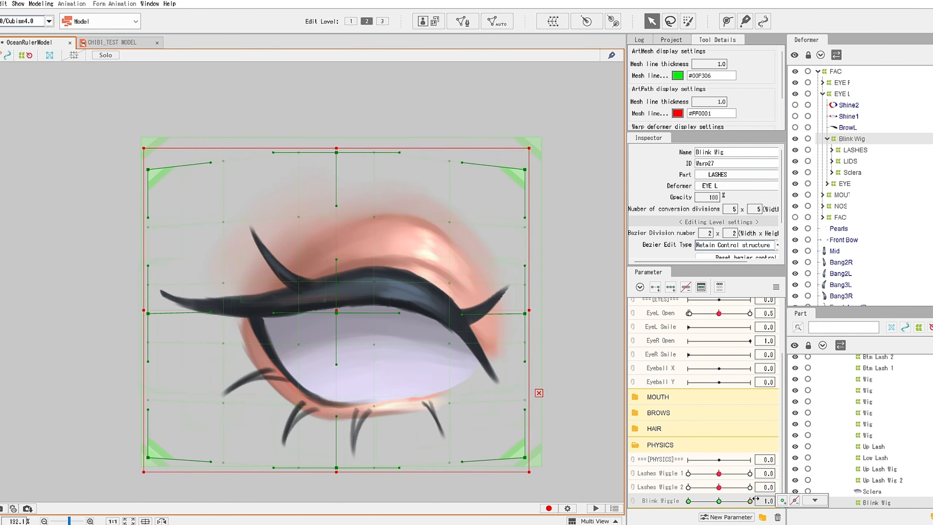
pyautogui.moveTo(755, 499); pyautogui.dragTo(689, 501)
pyautogui.moveTo(337, 458); pyautogui.dragTo(337, 445)
pyautogui.moveTo(337, 170); pyautogui.dragTo(336, 186)
pyautogui.moveTo(689, 500)
pyautogui.mouseDown()
pyautogui.moveTo(725, 502)
pyautogui.moveTo(689, 501)
pyautogui.mouseUp()
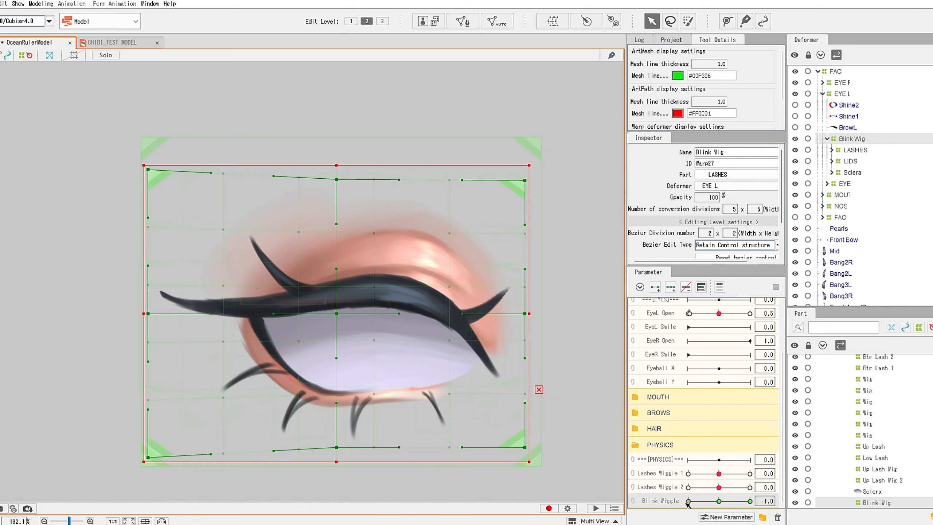
pyautogui.moveTo(689, 500); pyautogui.dragTo(750, 500)
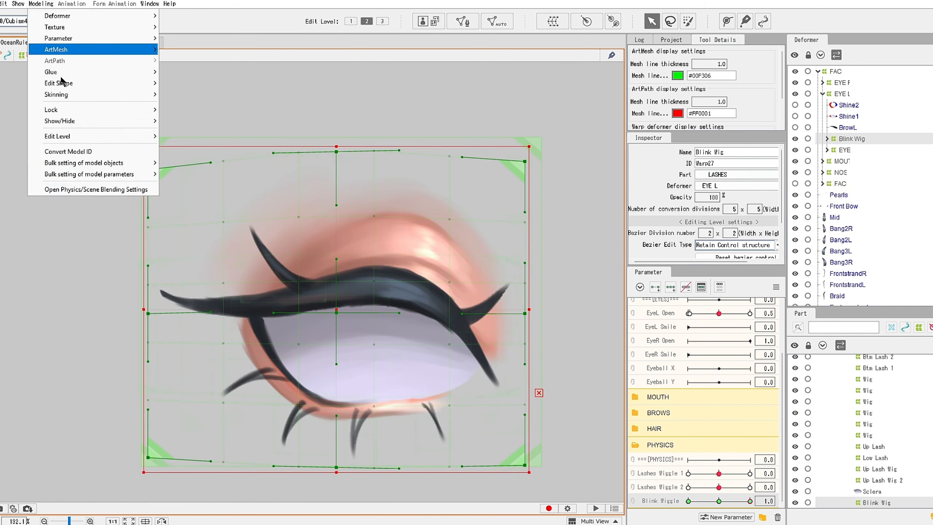
# - Open the physics settings and add EyeL Open and EyeR Open as inputs of the Lashes Wiggle group
pyautogui.click(83, 244)
pyautogui.click(540, 280)
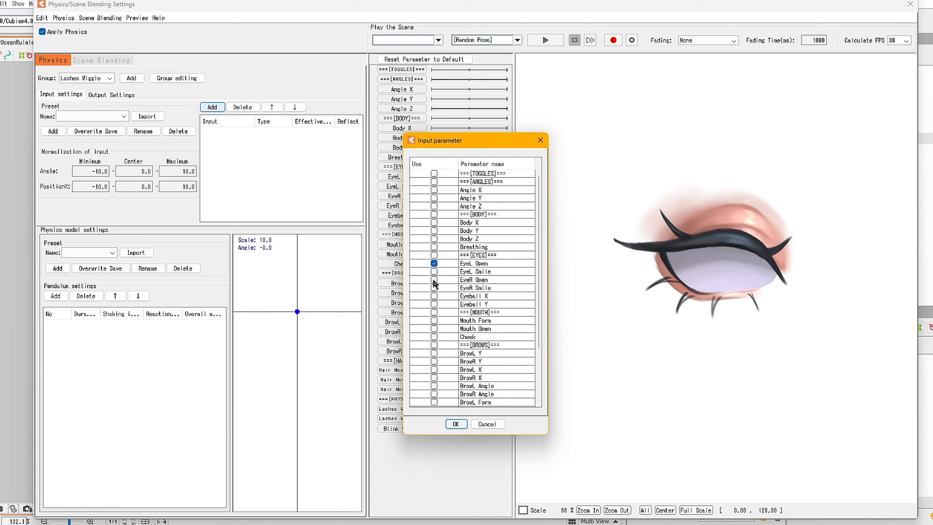
pyautogui.click(435, 280)
pyautogui.click(456, 424)
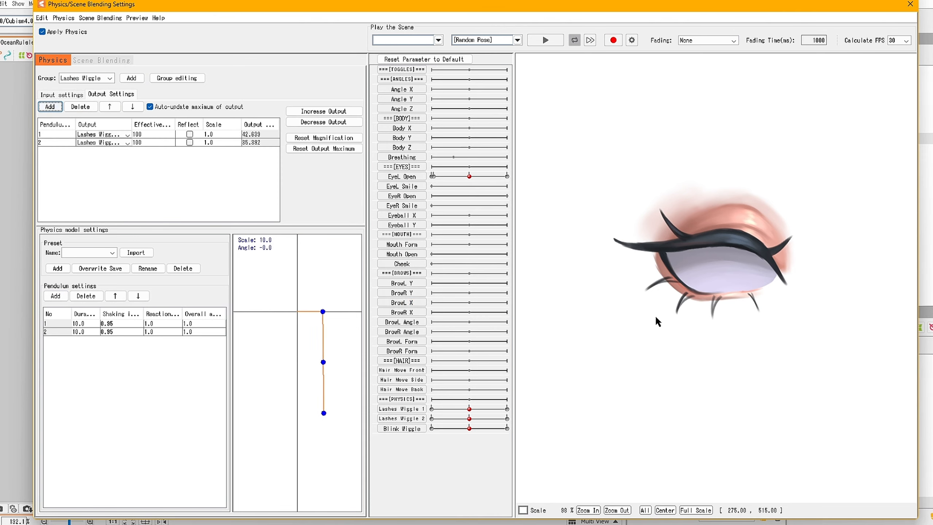
# - Open the eye blinking and lip-sync settings from the model editor, go through the parameters and accept them
pyautogui.click(145, 30)
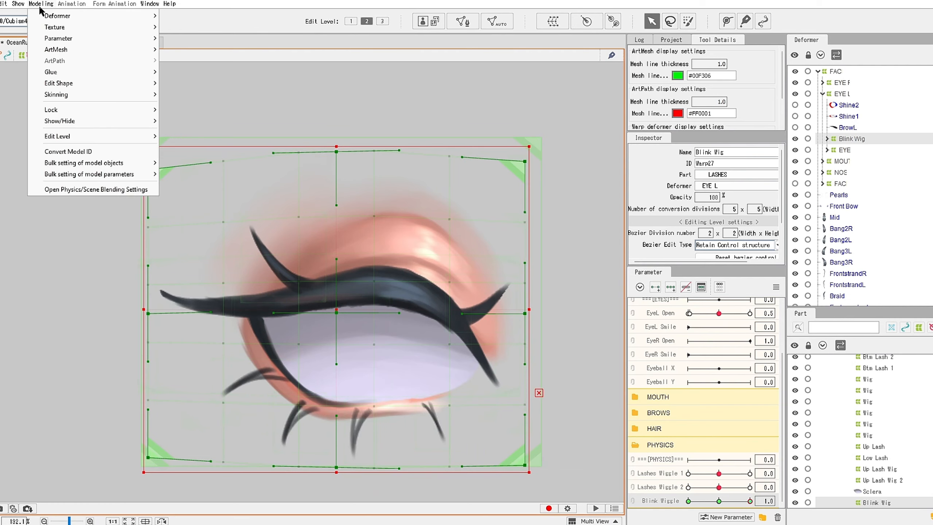
pyautogui.click(63, 40)
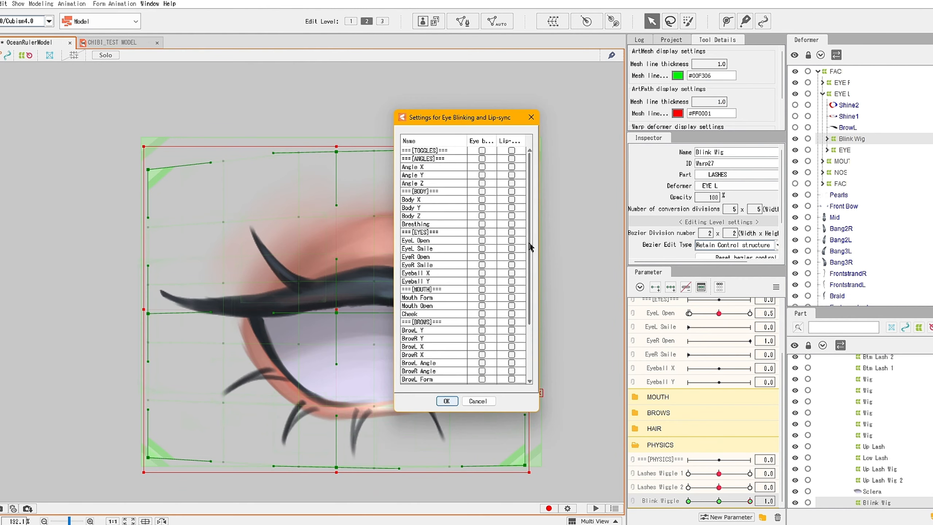
pyautogui.scroll(-1, 474, 312)
pyautogui.click(448, 402)
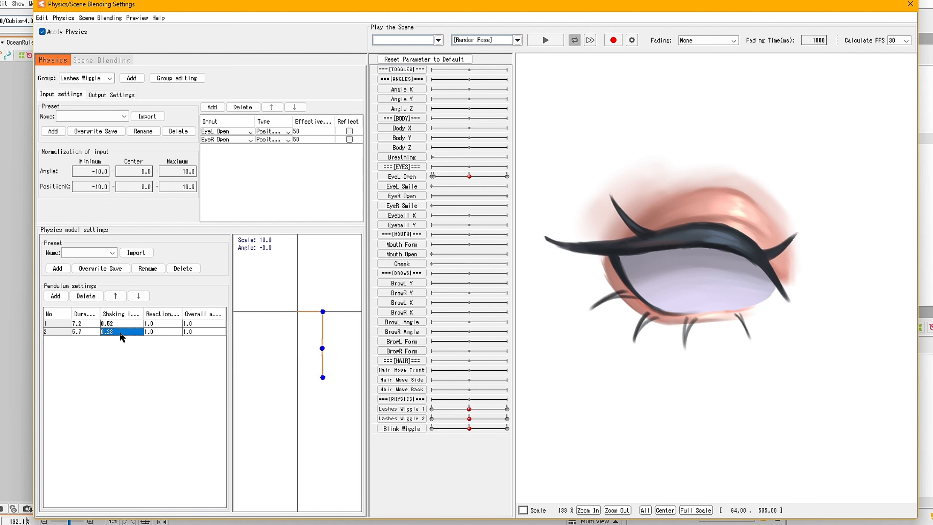
# - Tune both Lashes Wiggle pendulums' duration and shaking influence, setting the first's influence to 0.63, and add another physics group
pyautogui.scroll(-4, 729, 349)
pyautogui.scroll(4, 728, 348)
pyautogui.moveTo(86, 323); pyautogui.dragTo(116, 324)
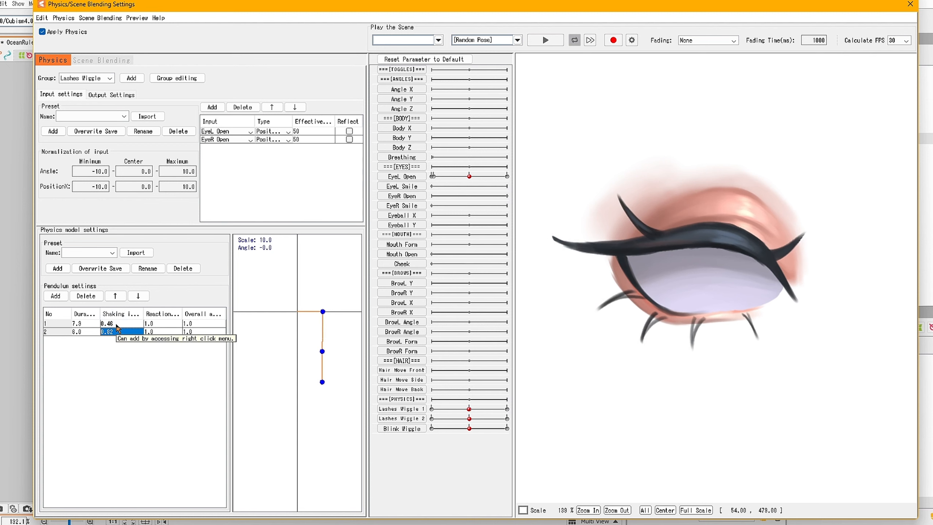
pyautogui.moveTo(123, 325); pyautogui.dragTo(122, 326)
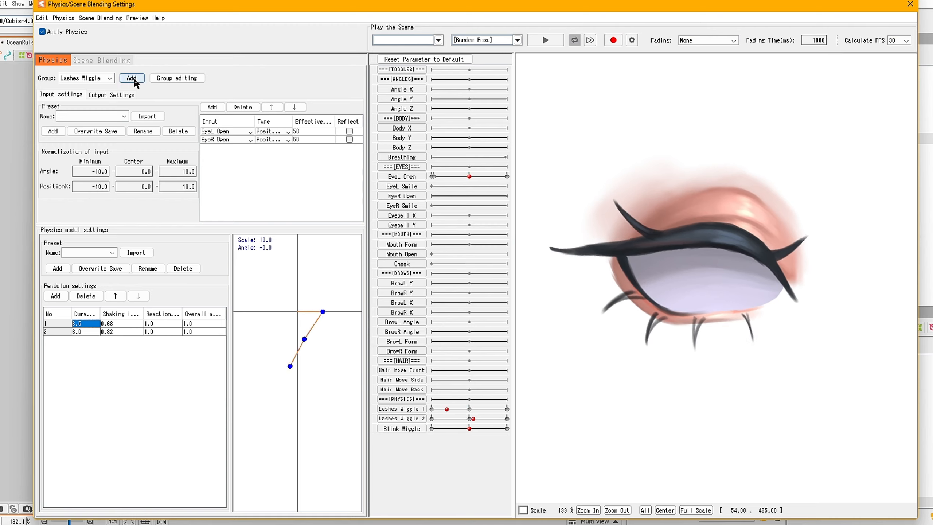
pyautogui.click(131, 78)
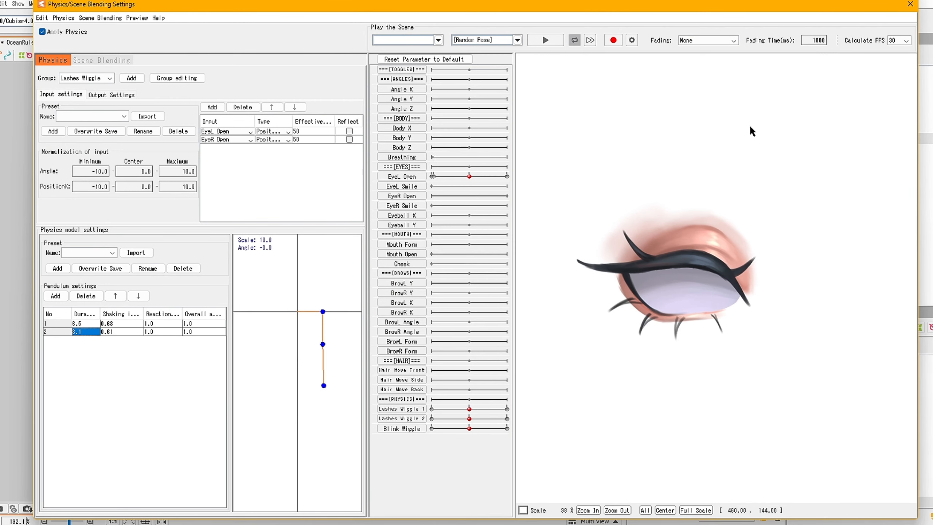
pyautogui.click(120, 332)
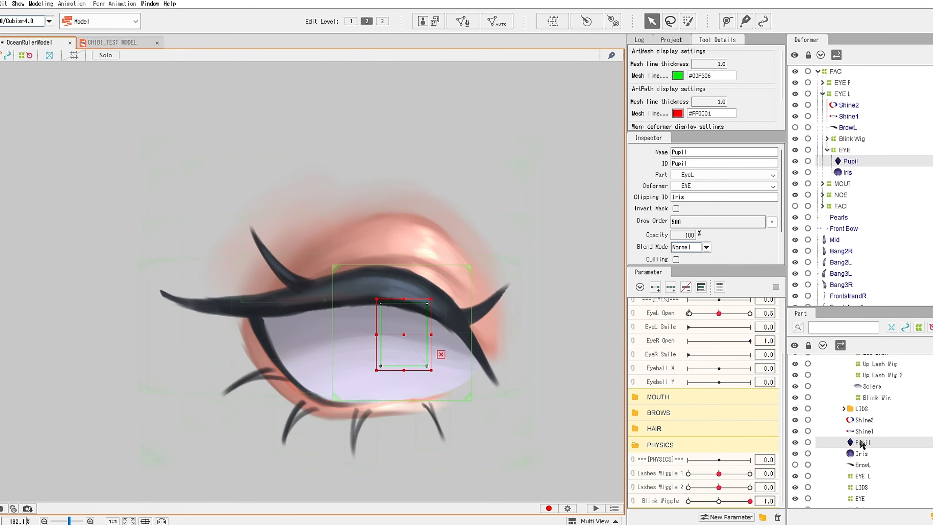
# - Move Shine2, Shine1, Pupil and Iris into the LASHES part, directly above Sclera
pyautogui.click(861, 454)
pyautogui.keyDown('shift'); pyautogui.click(864, 420); pyautogui.keyUp('shift')
pyautogui.scroll(2, 878, 427)
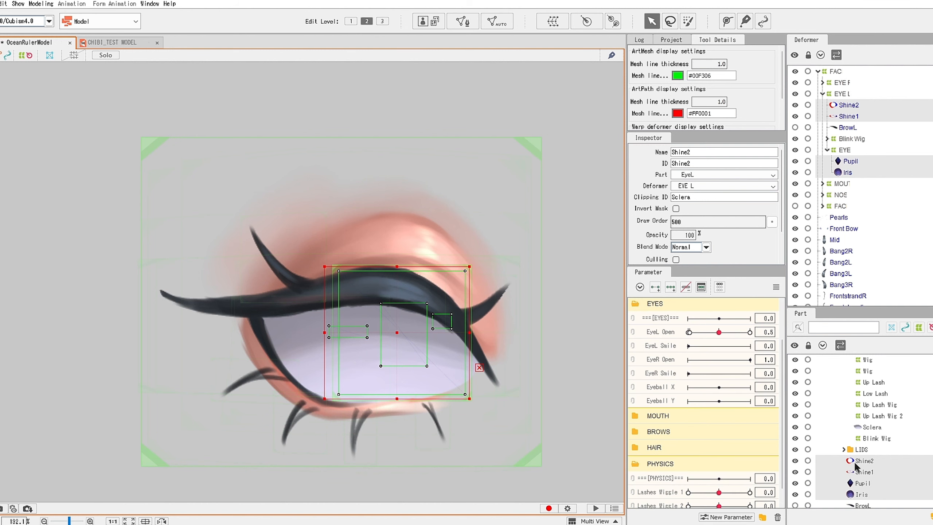
pyautogui.moveTo(855, 464); pyautogui.dragTo(869, 423)
pyautogui.click(881, 436)
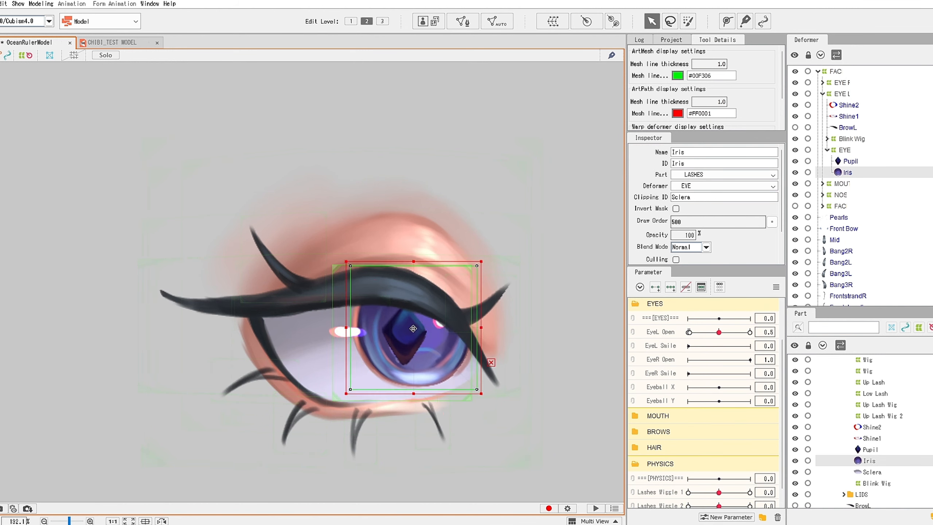
# - Generate automatic meshes for the Iris, the Pupil and the two eye shines
pyautogui.click(497, 20)
pyautogui.click(539, 193)
pyautogui.click(870, 450)
pyautogui.click(496, 21)
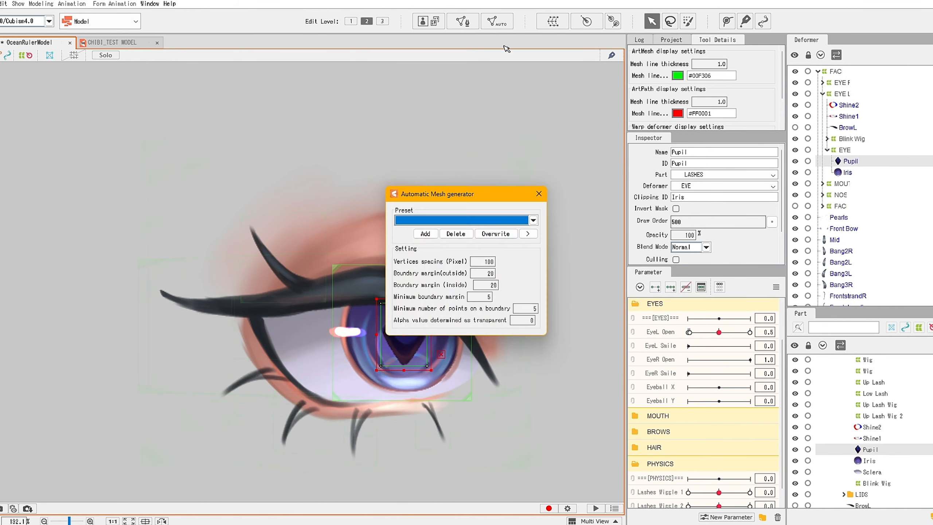
pyautogui.click(539, 193)
pyautogui.click(869, 440)
pyautogui.keyDown('shift'); pyautogui.click(870, 428); pyautogui.keyUp('shift')
pyautogui.click(497, 20)
pyautogui.click(539, 193)
# - Create a new physics parameter named Eye Jiggle X with the ID EyeJigX
pyautogui.click(847, 172)
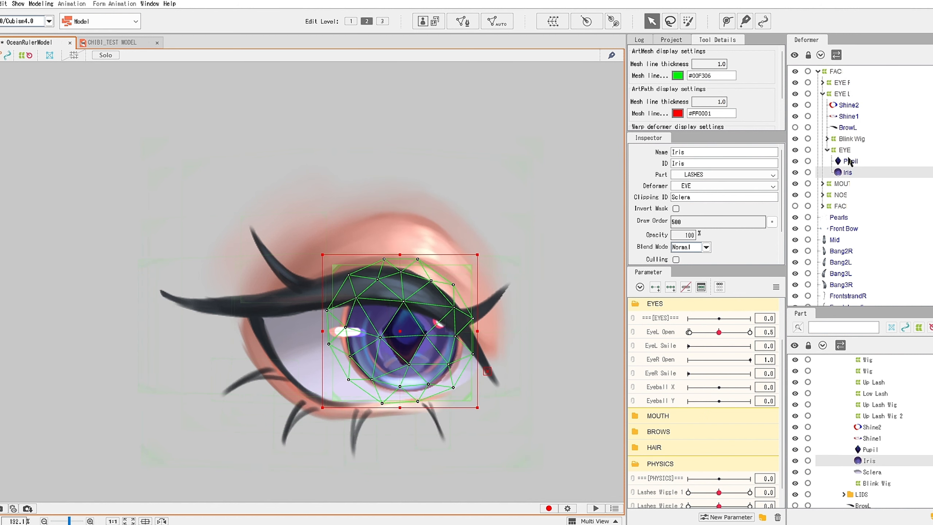
pyautogui.scroll(-2, 783, 472)
pyautogui.click(727, 517)
pyautogui.write('Eye Jiggle X')
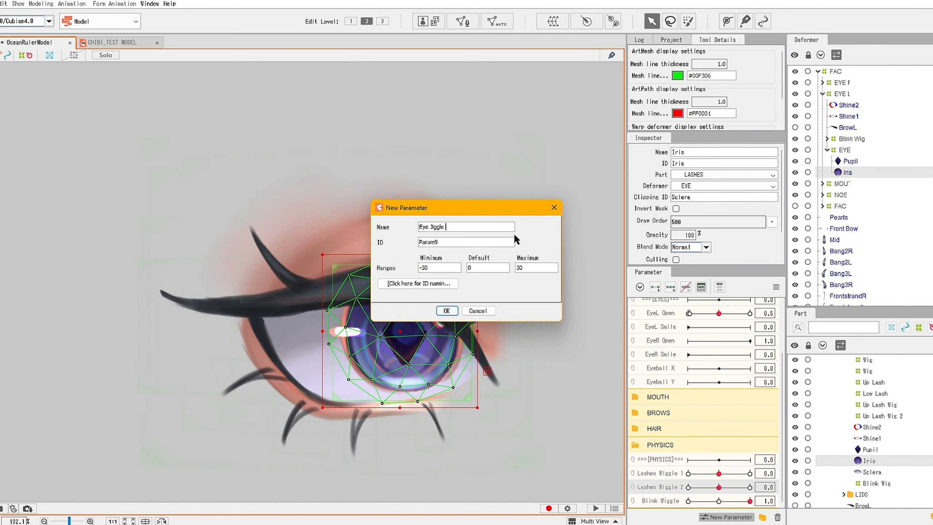
pyautogui.click(474, 245)
pyautogui.write('EyeJigX')
pyautogui.press('Return')
# - Create a second physics parameter named Eye Jiggle Y with the ID EyeJigY
pyautogui.click(726, 517)
pyautogui.write('Eye J')
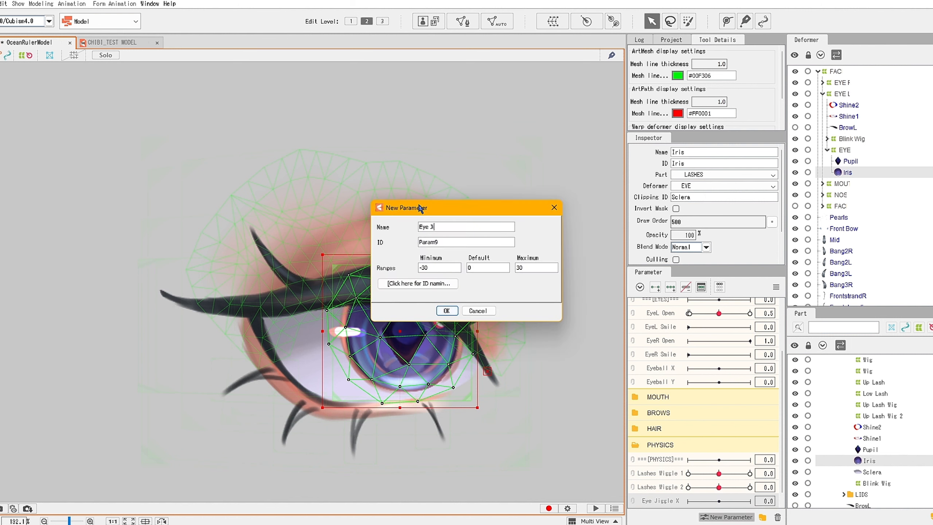
pyautogui.write('EyeJigY')
pyautogui.press('Return')
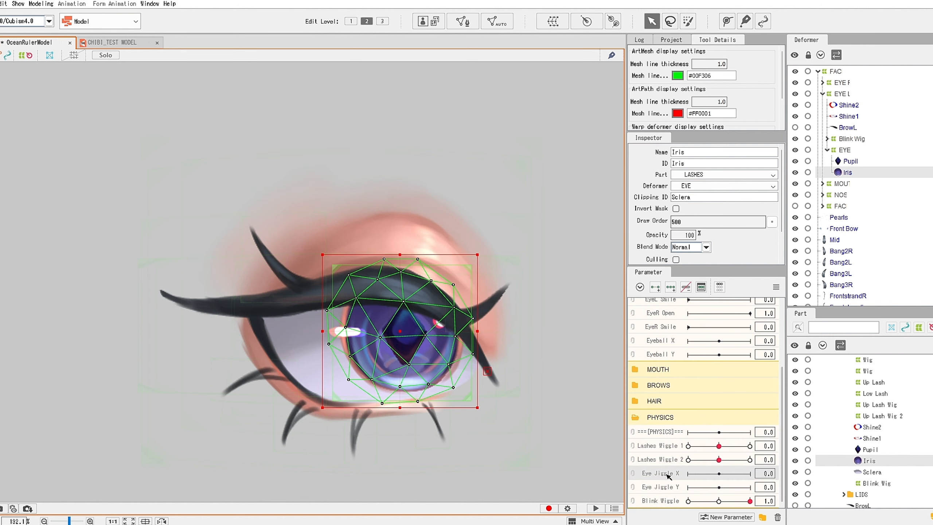
# - Create nested warp deformers named Iris and Iris X as parents of the Iris mesh
pyautogui.keyDown('ctrl'); pyautogui.click(855, 162); pyautogui.keyUp('ctrl')
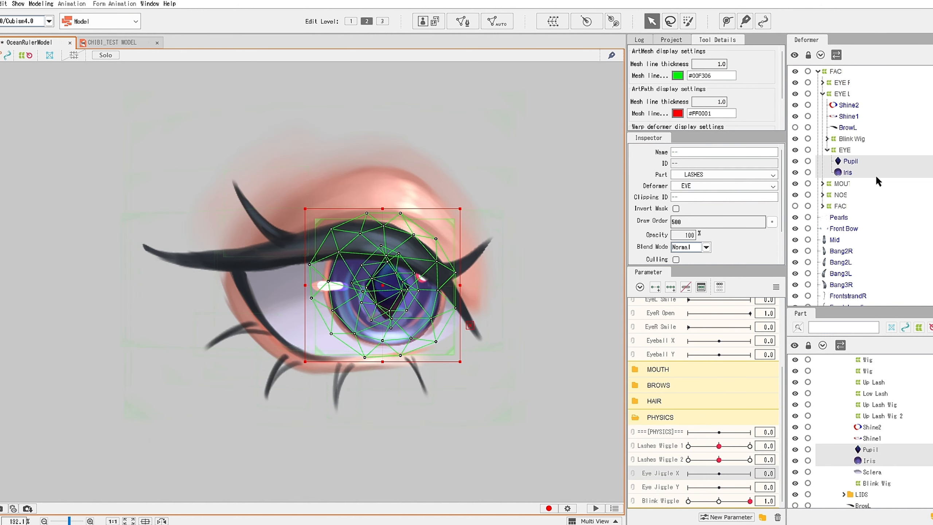
pyautogui.moveTo(620, 313); pyautogui.dragTo(497, 238)
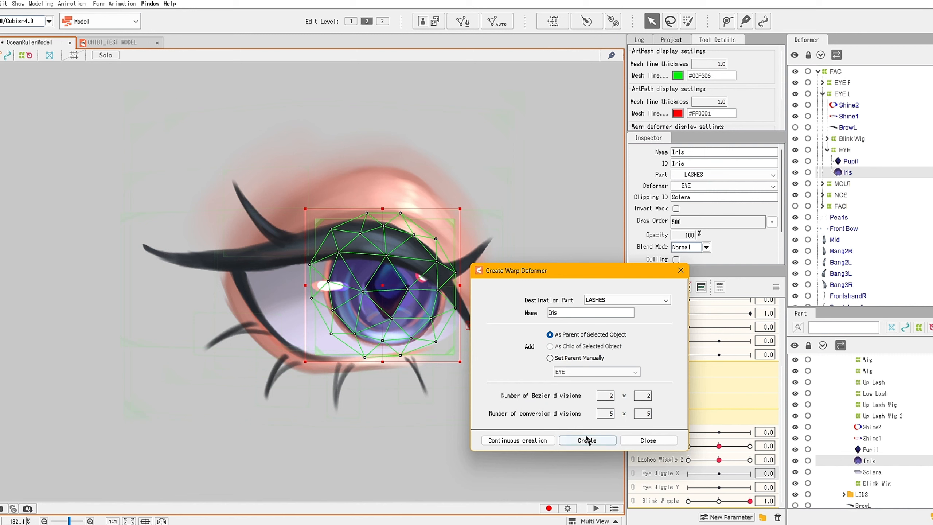
pyautogui.click(587, 440)
pyautogui.write('Ir')
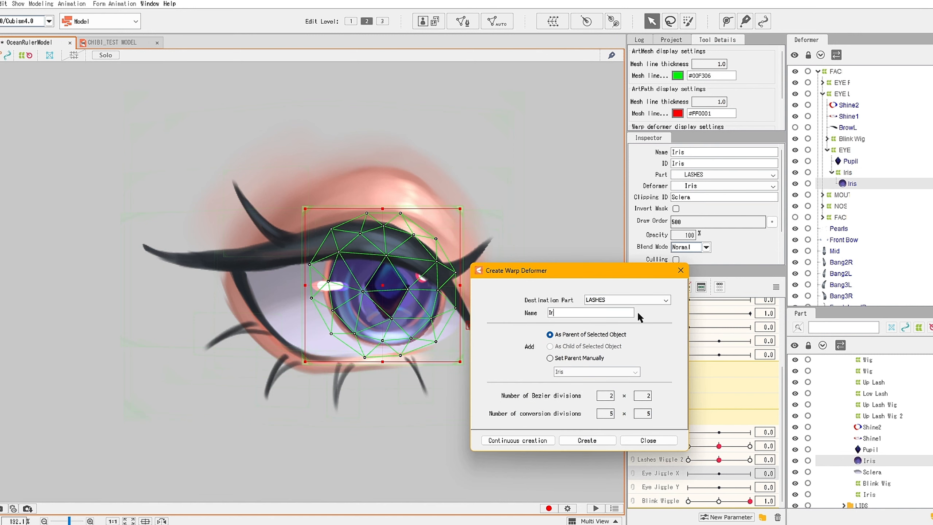
pyautogui.write('is X')
pyautogui.click(587, 440)
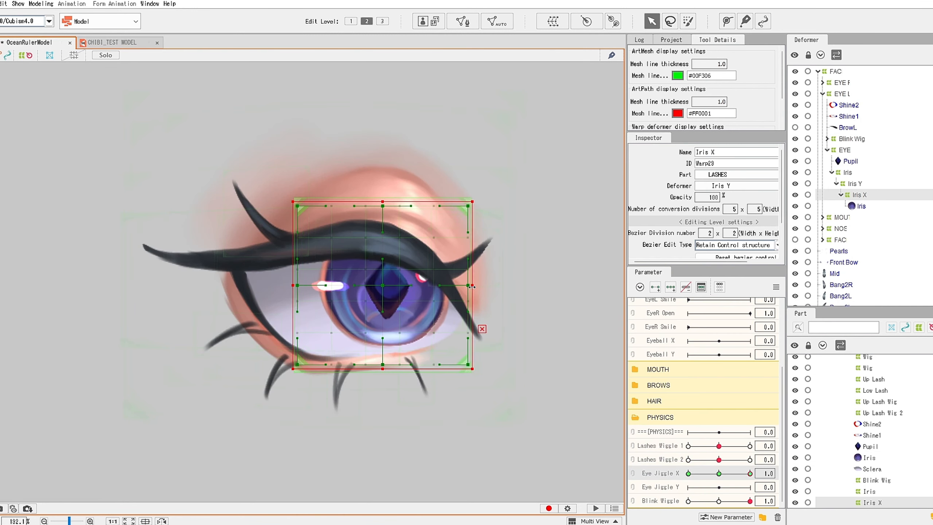
# - Set the Pupil mesh's clipping ID to Sclera so the pupil is masked by the eye white
pyautogui.click(672, 487)
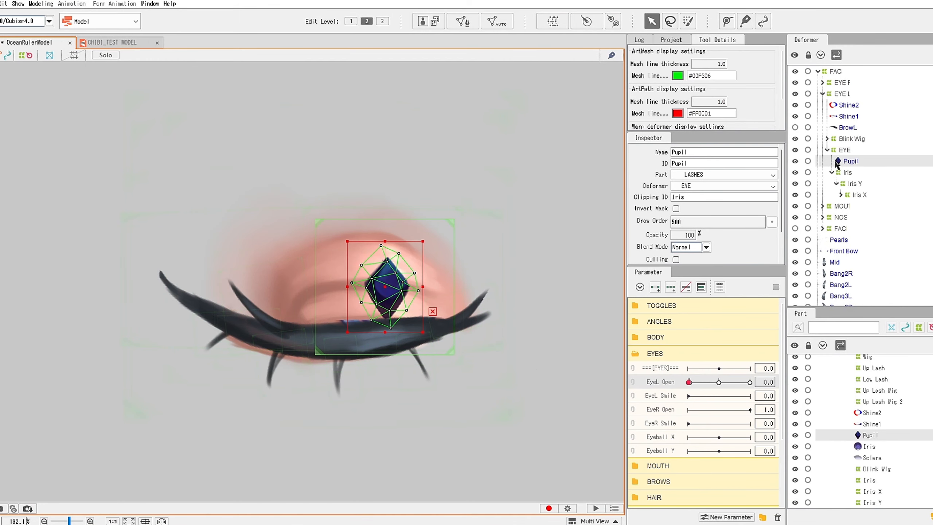
pyautogui.click(827, 139)
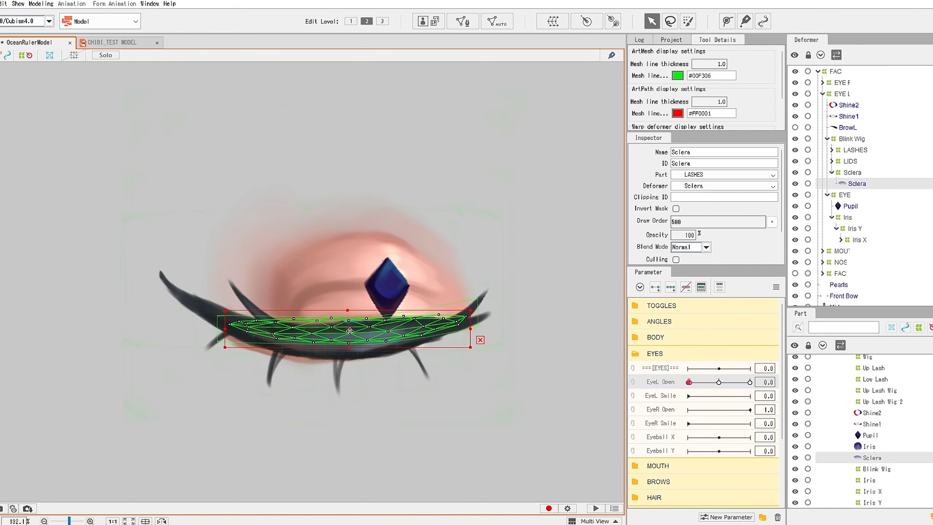
pyautogui.click(350, 331)
pyautogui.click(852, 206)
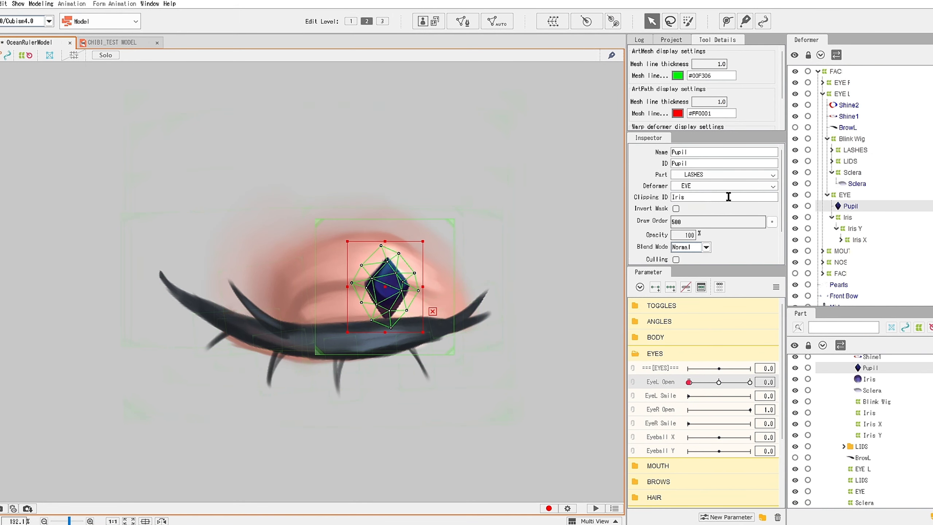
pyautogui.click(700, 198)
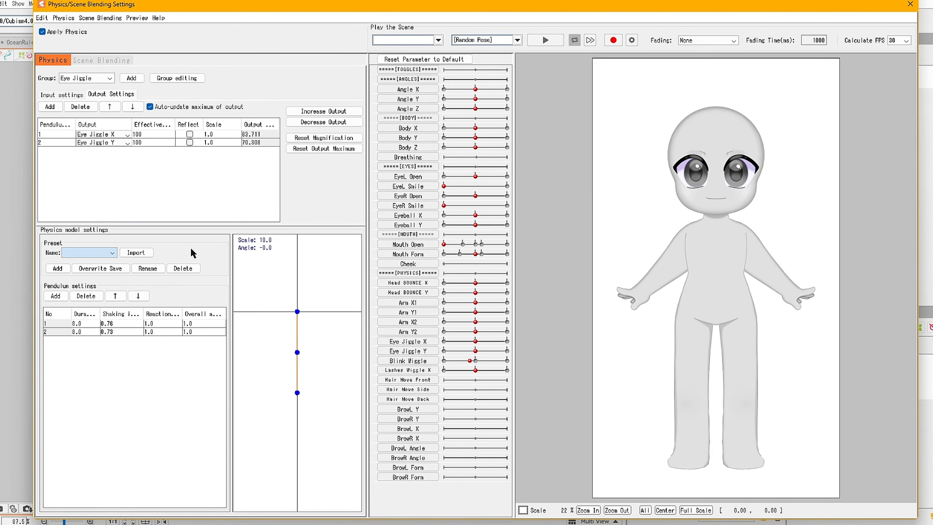
# - Save the chibi test model's Eye Jiggle pendulum settings as a physics model preset named Eye Jiggle XY
pyautogui.click(59, 268)
pyautogui.write('Eye Jiggle')
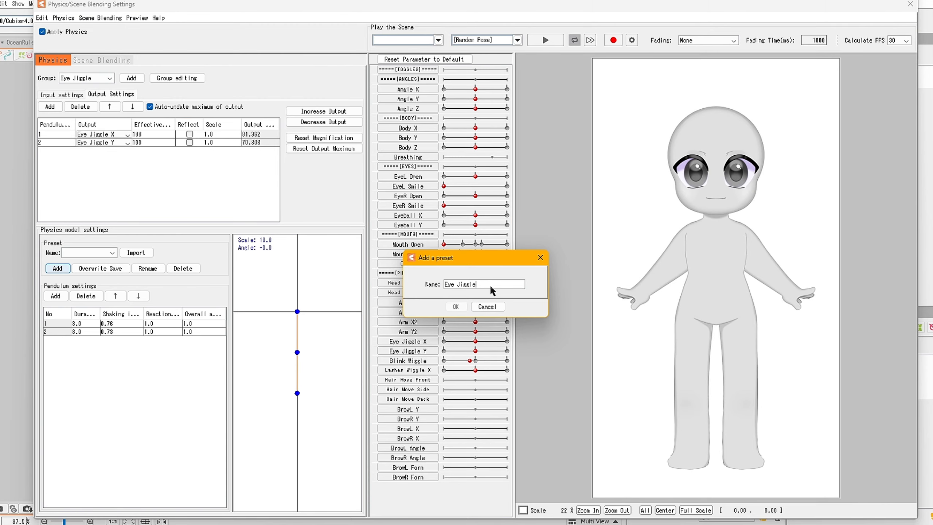
pyautogui.press('Return')
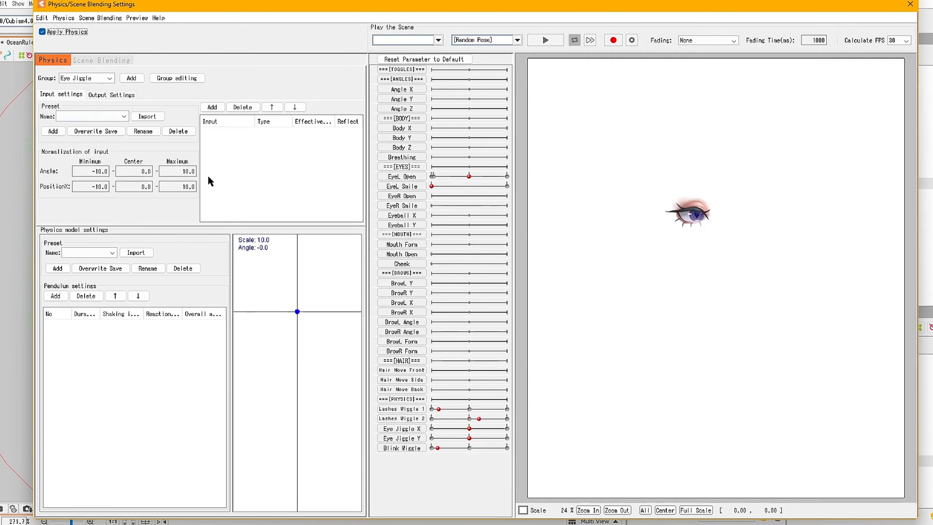
# - Apply the Eye Jiggle XY preset to the Eye Jiggle physics group, with EyeL Open and EyeR Open as position inputs at 50 each
pyautogui.click(111, 252)
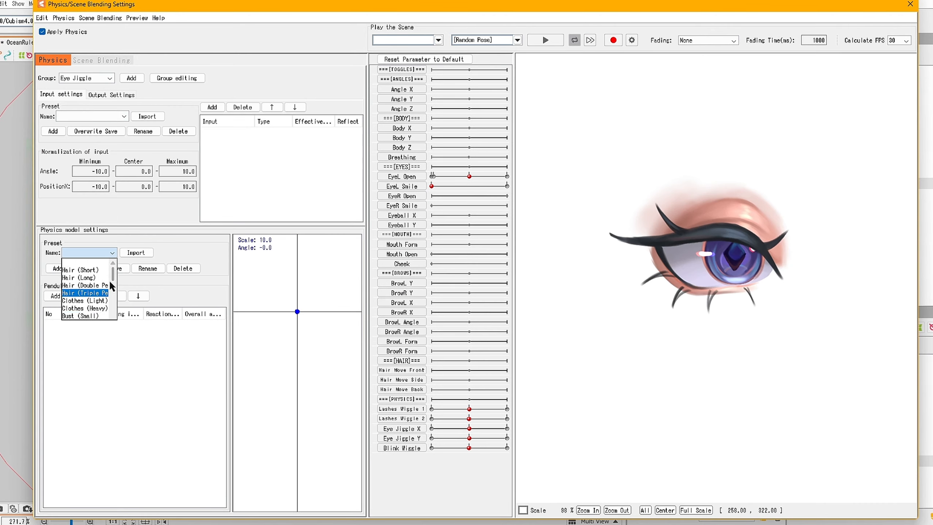
pyautogui.scroll(-3, 89, 291)
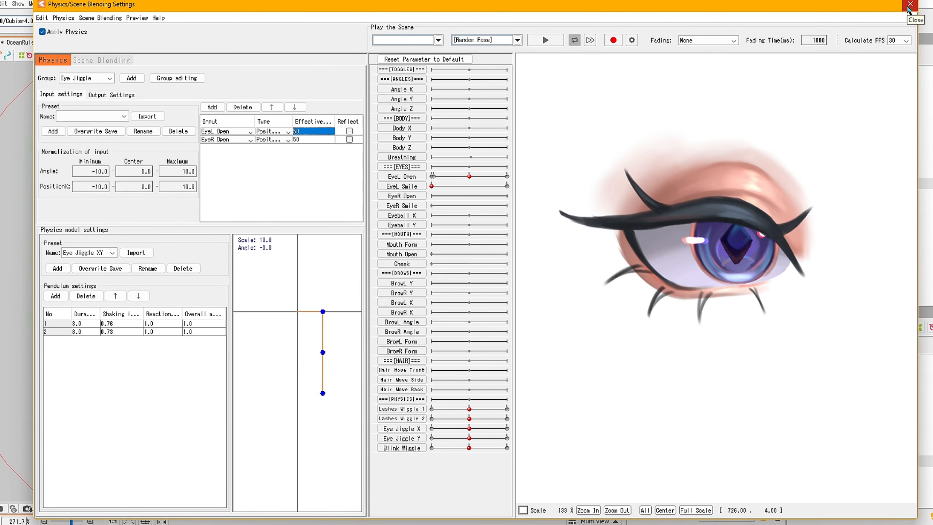
pyautogui.click(910, 5)
# - Create nested warp deformers named Pupil, Pupil Y and Pupil X as parents of the Pupil mesh
pyautogui.click(828, 139)
pyautogui.click(828, 150)
pyautogui.click(852, 161)
pyautogui.click(554, 23)
pyautogui.moveTo(618, 312); pyautogui.dragTo(463, 299)
pyautogui.write('Pupil')
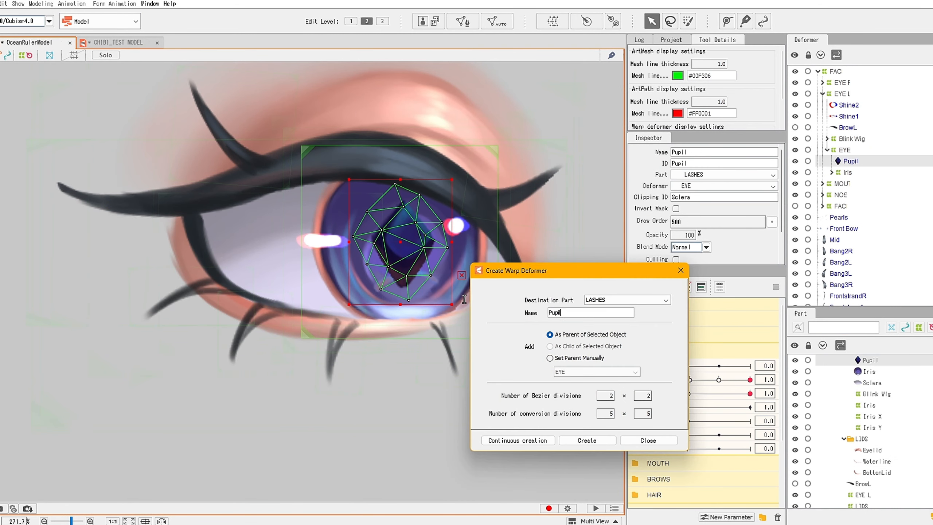
pyautogui.click(589, 441)
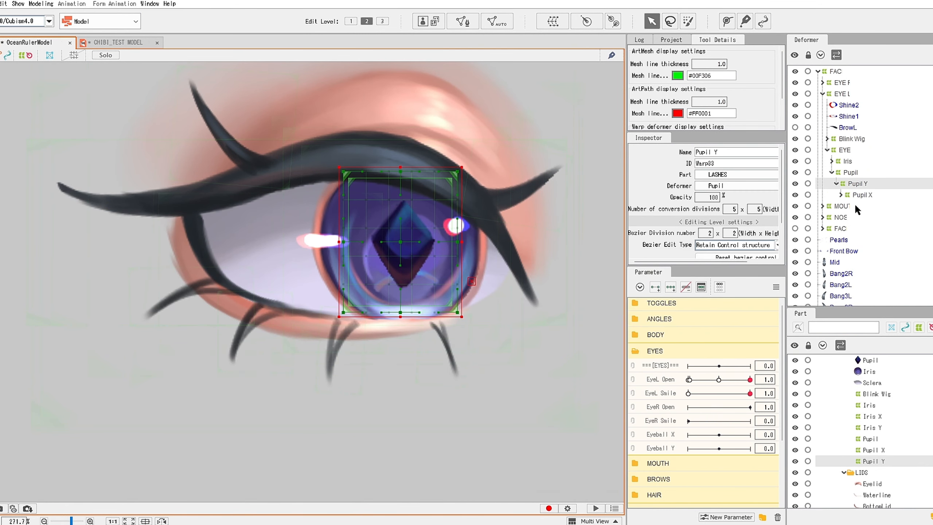
# - Shift the Highlight 1 and Highlight 2 deformers toward the gaze direction at Eyeball X 1.0 and -1.0
pyautogui.scroll(-3, 737, 477)
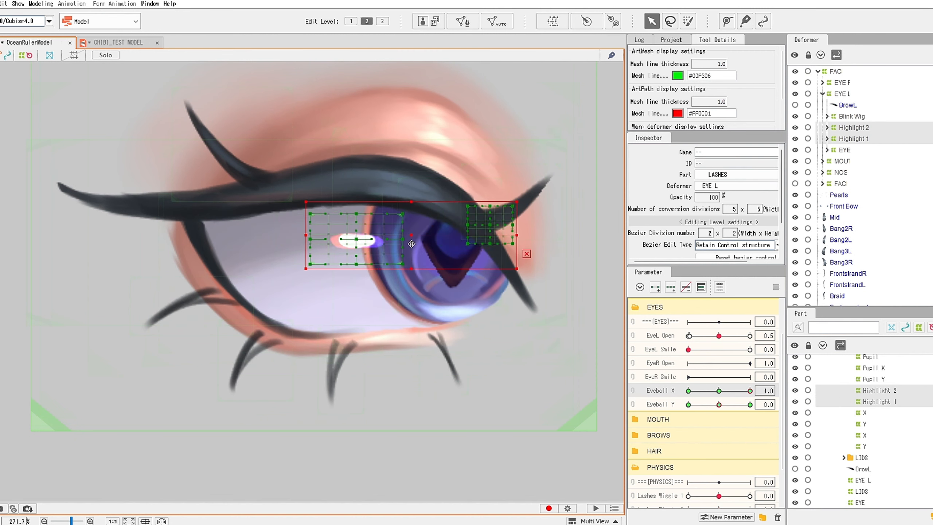
pyautogui.moveTo(323, 239); pyautogui.dragTo(353, 239)
pyautogui.click(853, 128)
pyautogui.moveTo(750, 391); pyautogui.dragTo(689, 390)
pyautogui.click(854, 139)
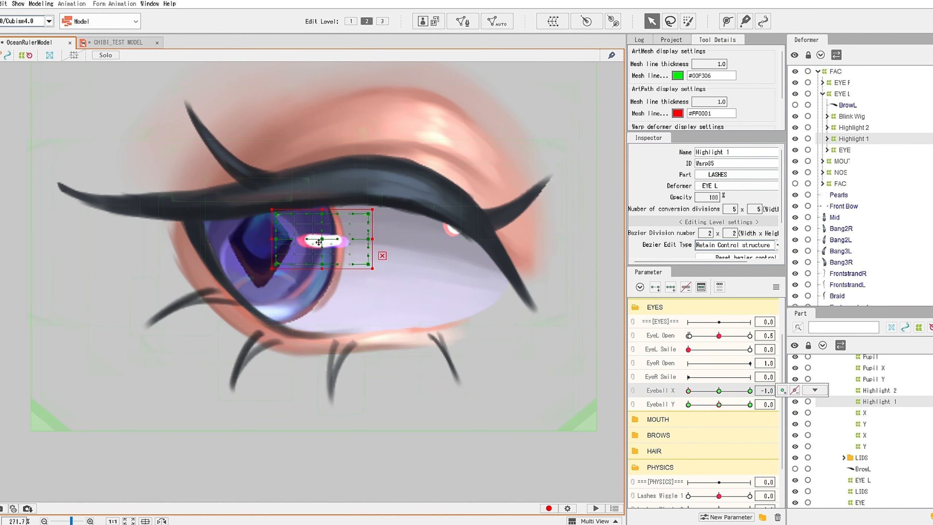
pyautogui.moveTo(322, 238); pyautogui.dragTo(235, 239)
# - Link Eyeball X with Eyeball Y and synthesize the corner forms of Highlight 1 and Highlight 2
pyautogui.moveTo(688, 391); pyautogui.dragTo(720, 406)
pyautogui.click(853, 128)
pyautogui.click(854, 139)
pyautogui.click(844, 128)
pyautogui.click(632, 390)
pyautogui.keyDown('ctrl'); pyautogui.click(854, 139); pyautogui.keyUp('ctrl')
pyautogui.click(776, 287)
pyautogui.click(602, 306)
pyautogui.click(853, 138)
pyautogui.click(854, 127)
# - Preview the eye's movement by playing a random pose scene in the physics settings
pyautogui.click(41, 4)
pyautogui.click(92, 190)
pyautogui.click(545, 40)
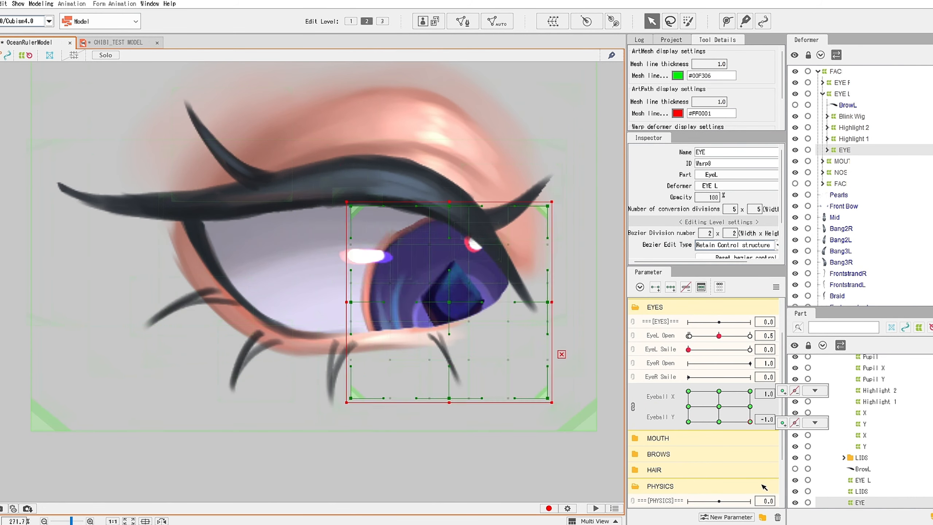
# - Unlink Eyeball X from Eyeball Y and try to adjust the Pupil deformer at Eyeball X 1.0 and -1.0
pyautogui.click(841, 94)
pyautogui.scroll(-2, 291, 383)
pyautogui.click(827, 150)
pyautogui.click(848, 161)
pyautogui.click(850, 172)
pyautogui.click(633, 406)
pyautogui.scroll(4, 420, 313)
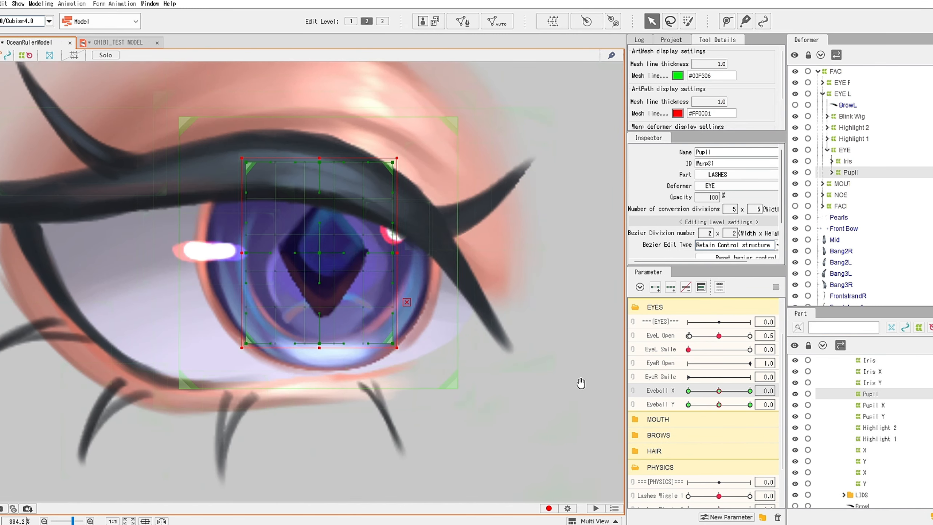
pyautogui.click(750, 391)
pyautogui.moveTo(444, 282); pyautogui.dragTo(441, 282)
pyautogui.click(689, 391)
pyautogui.moveTo(689, 390); pyautogui.dragTo(718, 395)
pyautogui.moveTo(719, 404)
pyautogui.mouseDown()
pyautogui.moveTo(764, 424)
pyautogui.moveTo(689, 406)
pyautogui.moveTo(718, 404)
pyautogui.mouseUp()
# - Bend the Iris deformer's inner grid at Eyeball X 1.0 and -1.0, using 4 × 2 Bezier divisions
pyautogui.click(832, 172)
pyautogui.click(836, 183)
pyautogui.click(847, 165)
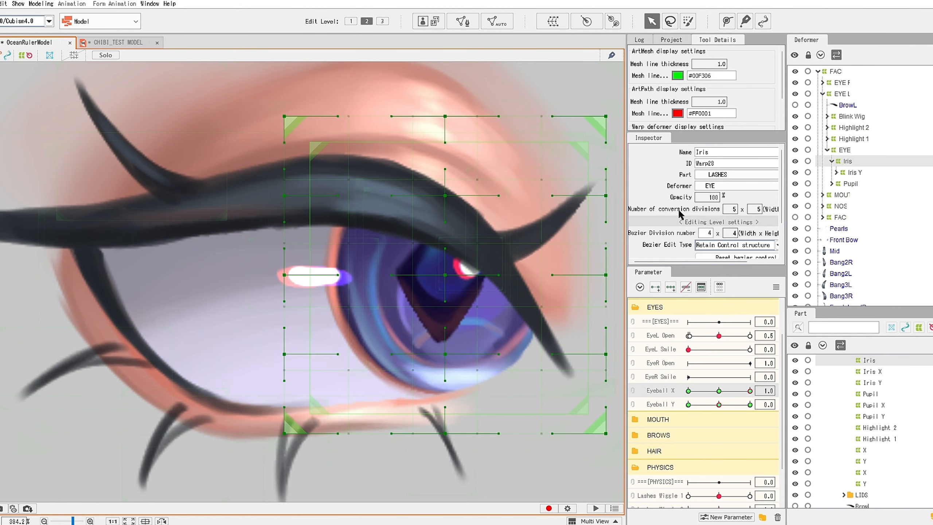
pyautogui.moveTo(376, 271); pyautogui.dragTo(419, 275)
pyautogui.moveTo(751, 391); pyautogui.dragTo(689, 391)
pyautogui.moveTo(173, 275); pyautogui.dragTo(198, 275)
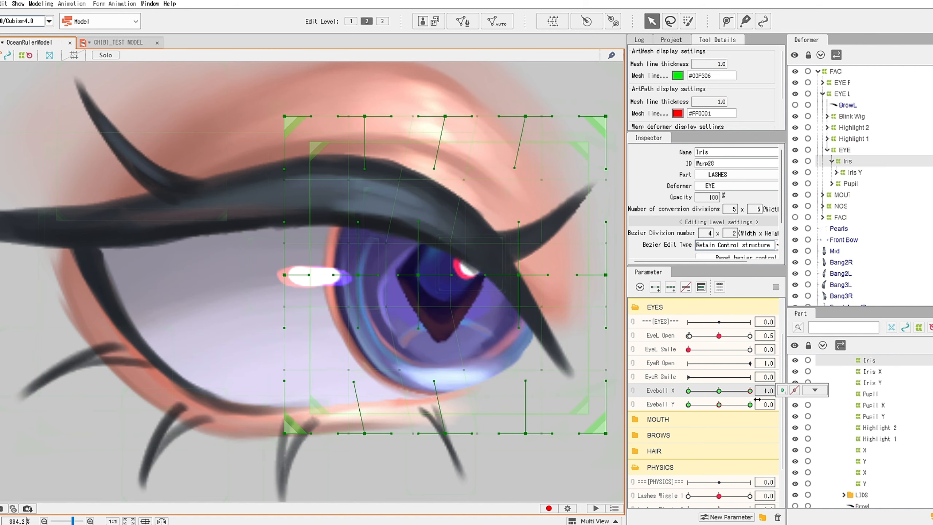
pyautogui.moveTo(750, 391); pyautogui.dragTo(718, 405)
# - Undo the last three Iris deformer edits and bend its grid at Eyeball Y -1.0
pyautogui.hotkey('ctrl', 'z')
pyautogui.hotkey('ctrl', 'z')
pyautogui.hotkey('ctrl', 'z')
pyautogui.moveTo(719, 405); pyautogui.dragTo(592, 412)
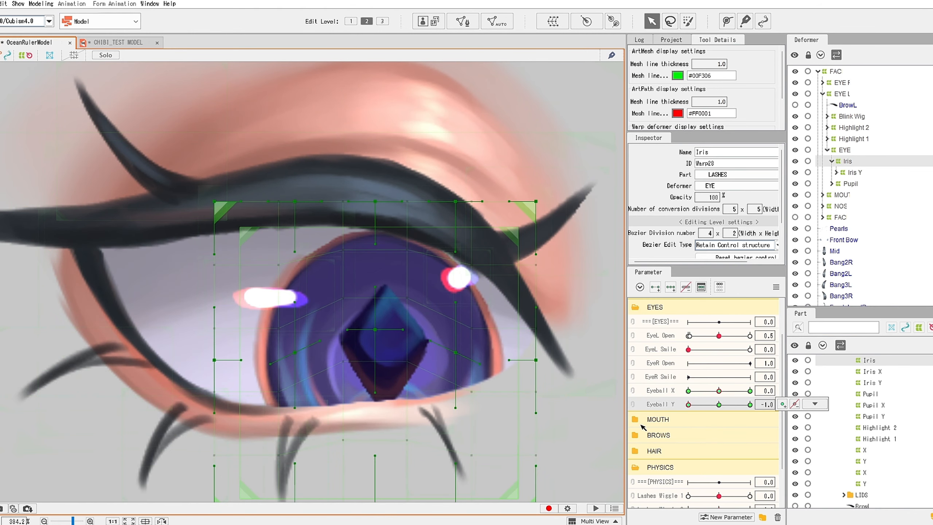
# - Link Eyeball X with Eyeball Y and synthesize the Iris deformer's corner forms
pyautogui.click(632, 391)
pyautogui.click(814, 422)
pyautogui.click(849, 351)
pyautogui.moveTo(719, 422)
pyautogui.mouseDown()
pyautogui.moveTo(675, 406)
pyautogui.moveTo(719, 406)
pyautogui.mouseUp()
# - Try to synthesize the Pupil deformer's corner forms for the eyeball parameters and check it at Eyeball Y 1.0
pyautogui.click(851, 184)
pyautogui.click(815, 423)
pyautogui.click(849, 351)
pyautogui.click(633, 407)
pyautogui.moveTo(719, 391)
pyautogui.mouseDown()
pyautogui.moveTo(728, 391)
pyautogui.moveTo(702, 398)
pyautogui.moveTo(719, 399)
pyautogui.mouseUp()
pyautogui.moveTo(719, 404); pyautogui.dragTo(771, 422)
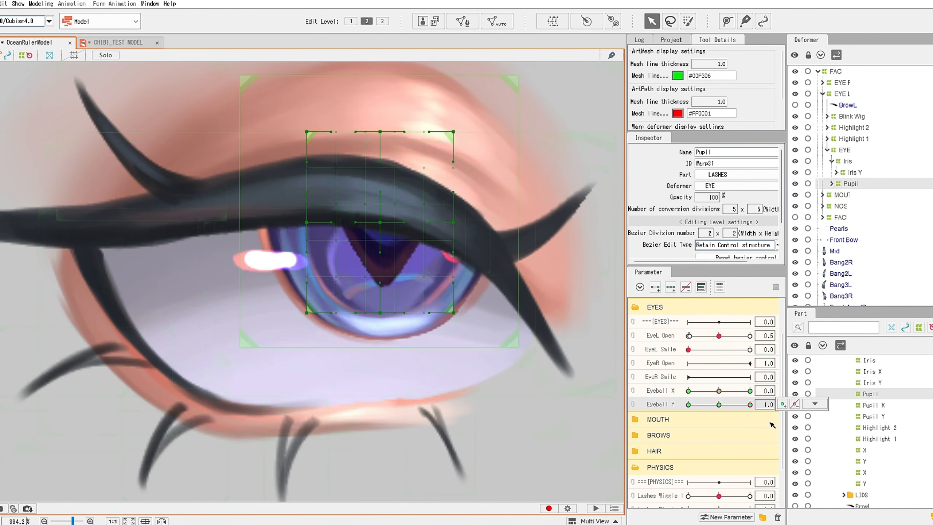
pyautogui.click(632, 391)
pyautogui.click(633, 406)
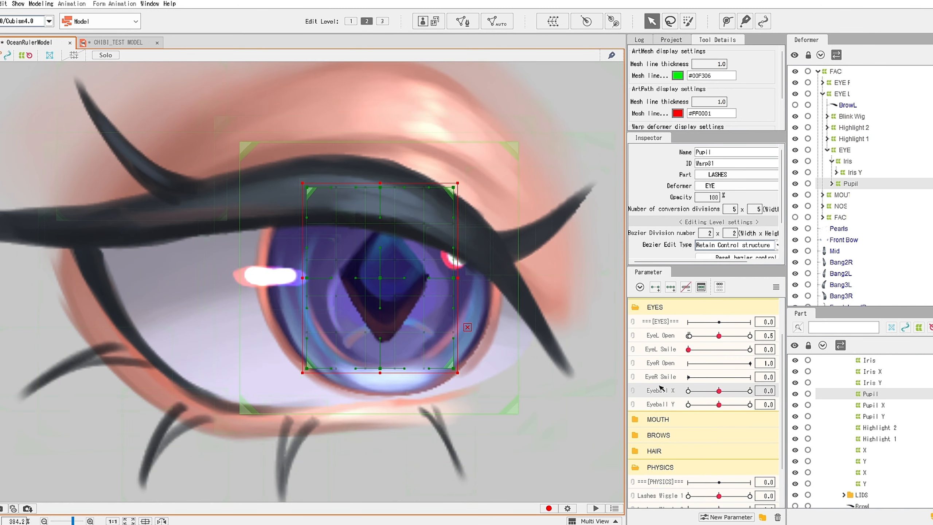
# - Key the Pupil deformer again on Eyeball X and Eyeball Y, reshape it at the extreme positions, and link both parameters
pyautogui.moveTo(750, 391); pyautogui.dragTo(719, 391)
pyautogui.moveTo(719, 404)
pyautogui.mouseDown()
pyautogui.moveTo(750, 404)
pyautogui.moveTo(689, 390)
pyautogui.moveTo(719, 391)
pyautogui.mouseUp()
pyautogui.moveTo(719, 404); pyautogui.dragTo(689, 404)
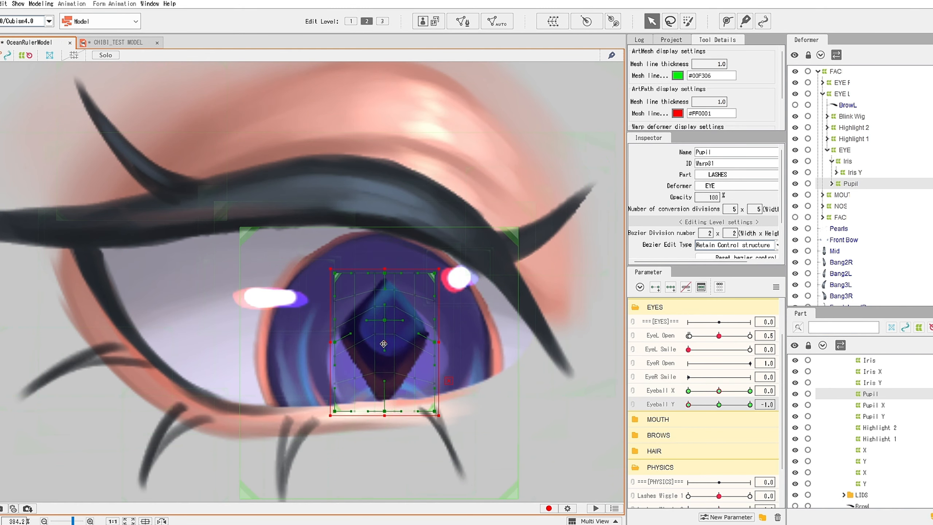
pyautogui.moveTo(750, 404); pyautogui.dragTo(719, 404)
pyautogui.moveTo(719, 390)
pyautogui.mouseDown()
pyautogui.moveTo(729, 391)
pyautogui.moveTo(688, 390)
pyautogui.moveTo(719, 391)
pyautogui.mouseUp()
pyautogui.click(633, 391)
pyautogui.moveTo(718, 406); pyautogui.dragTo(735, 372)
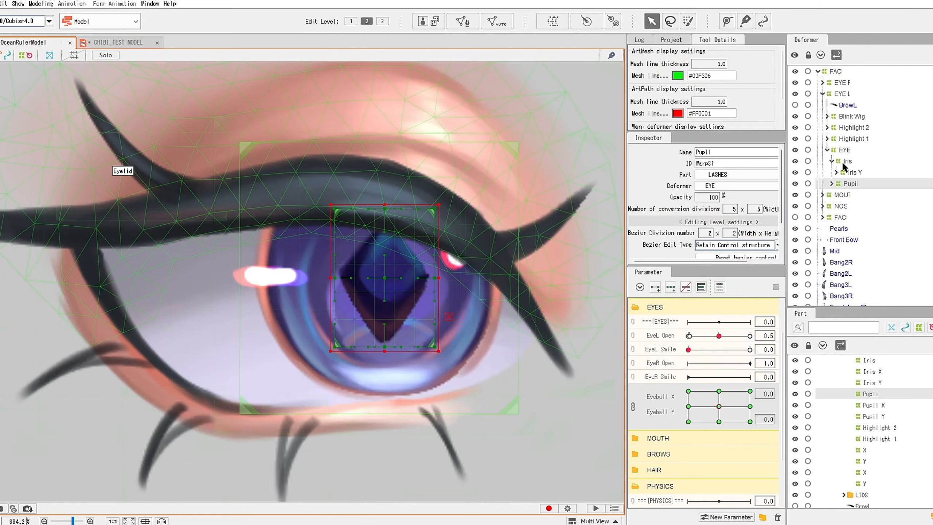
# - Create a warp deformer named EYE XY as parent of Blink Wig and shrink its bounds closer around the eye
pyautogui.click(827, 150)
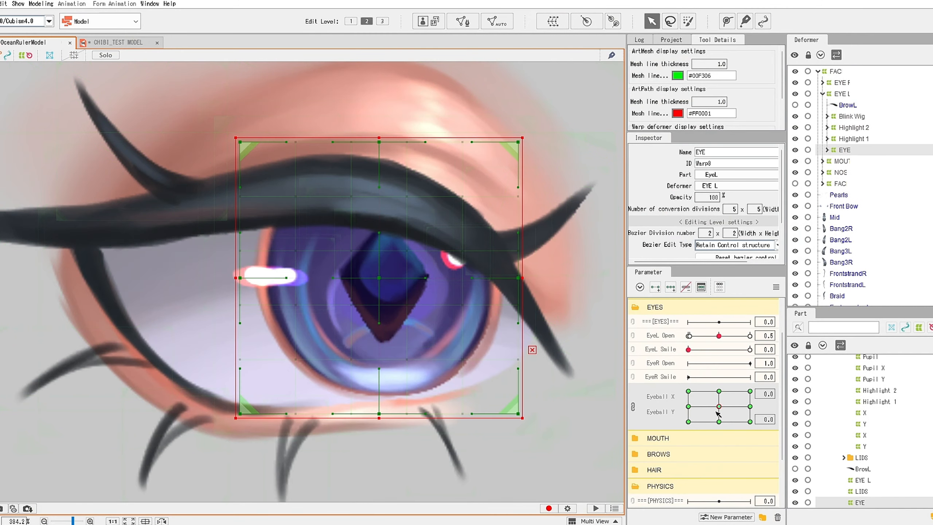
pyautogui.scroll(-2, 478, 327)
pyautogui.click(853, 118)
pyautogui.moveTo(313, 247); pyautogui.dragTo(379, 292)
pyautogui.hotkey('ctrl', 'z')
pyautogui.click(553, 22)
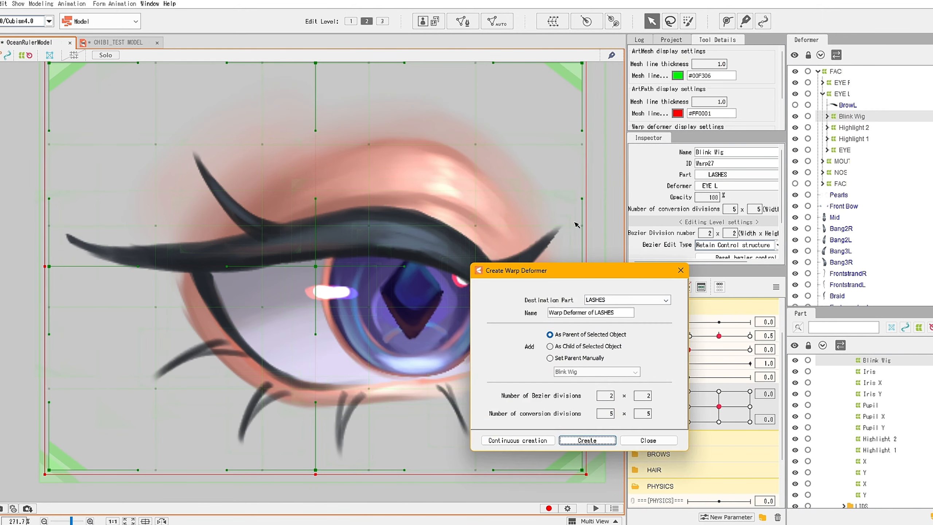
pyautogui.write('EYE XY')
pyautogui.click(588, 440)
pyautogui.scroll(-2, 438, 372)
pyautogui.moveTo(562, 460); pyautogui.dragTo(532, 450)
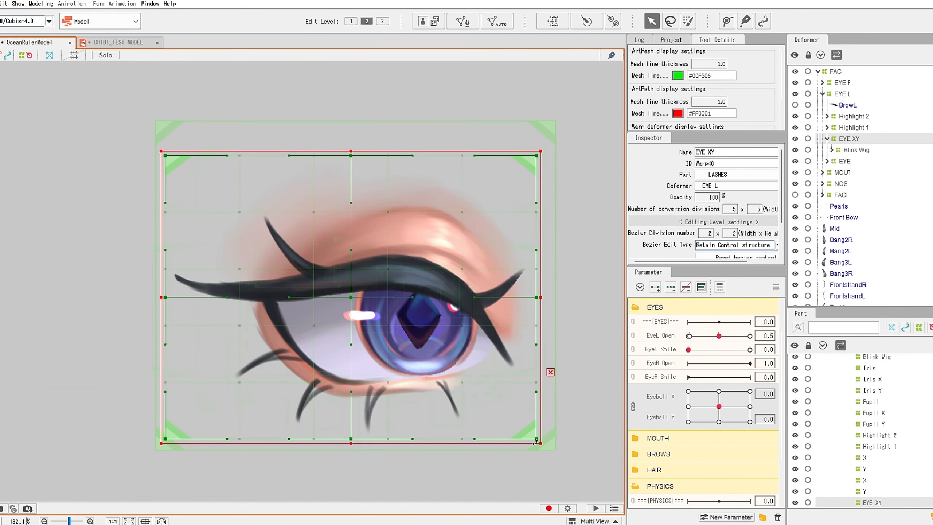
# - Add three keys on Eyeball X and Eyeball Y to the EYE XY deformer and set its Bezier divisions to 4 × 4
pyautogui.click(670, 288)
pyautogui.click(633, 406)
pyautogui.moveTo(719, 392); pyautogui.dragTo(753, 391)
pyautogui.moveTo(351, 297); pyautogui.dragTo(360, 297)
pyautogui.click(734, 232)
pyautogui.write('4')
# - Bend the EYE XY grid so lids and lashes follow the gaze at 1.0 and -1.0 of Eyeball X and Eyeball Y
pyautogui.moveTo(719, 391); pyautogui.dragTo(775, 390)
pyautogui.moveTo(351, 298); pyautogui.dragTo(363, 299)
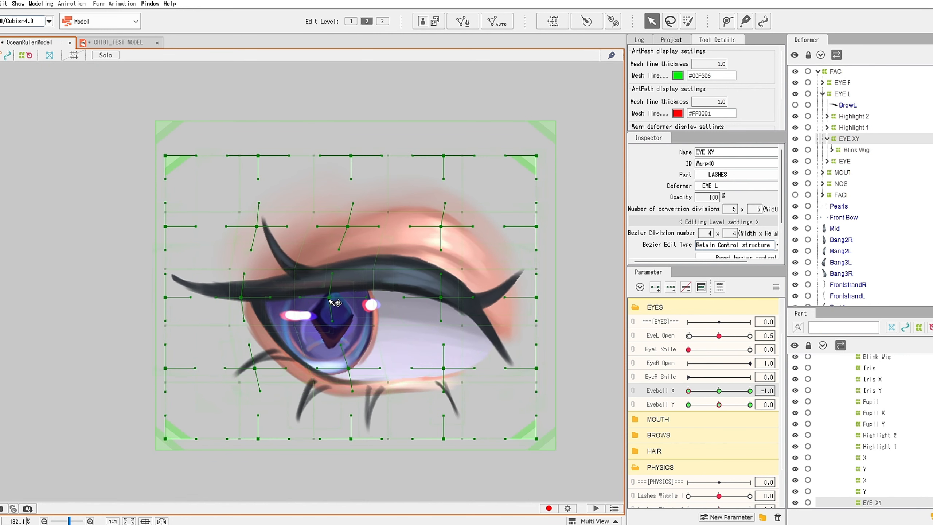
pyautogui.moveTo(725, 406); pyautogui.dragTo(756, 404)
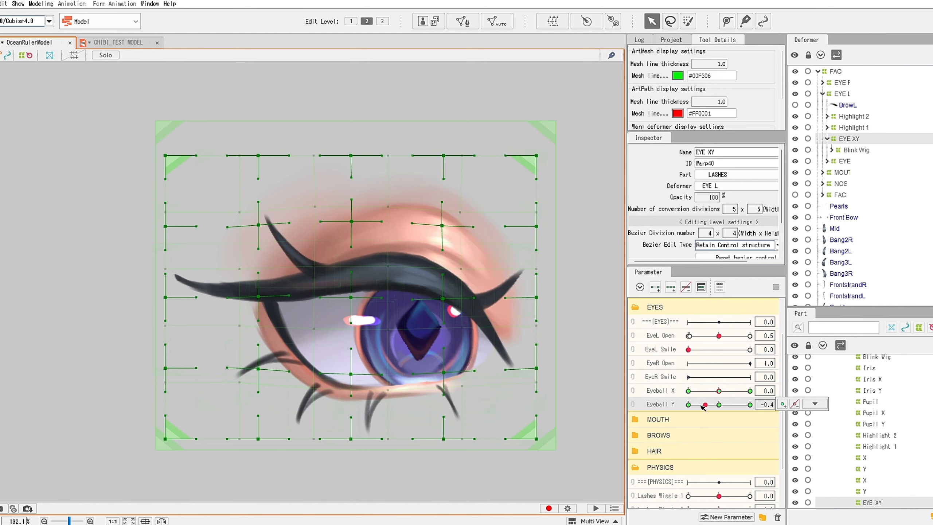
pyautogui.moveTo(702, 407); pyautogui.dragTo(689, 405)
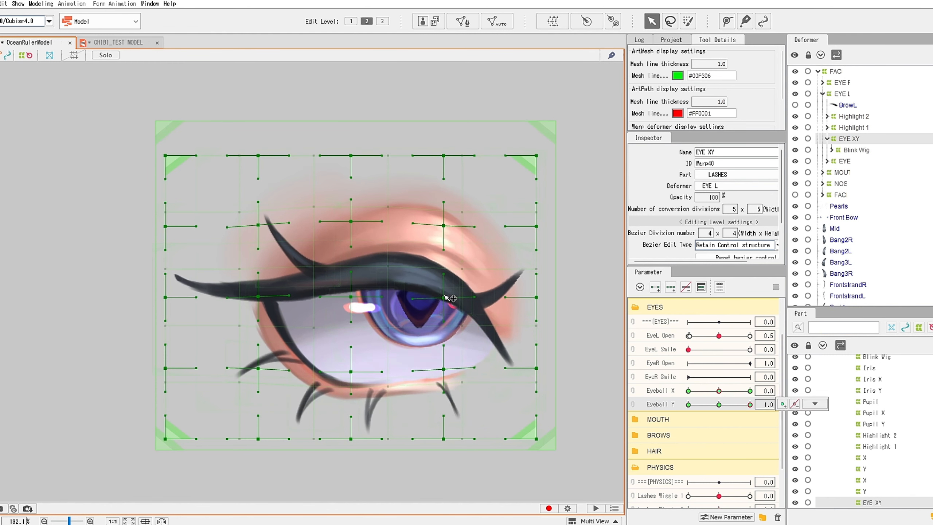
pyautogui.moveTo(444, 298); pyautogui.dragTo(444, 284)
pyautogui.moveTo(750, 404)
pyautogui.mouseDown()
pyautogui.moveTo(688, 405)
pyautogui.moveTo(749, 404)
pyautogui.mouseUp()
pyautogui.moveTo(444, 369); pyautogui.dragTo(444, 358)
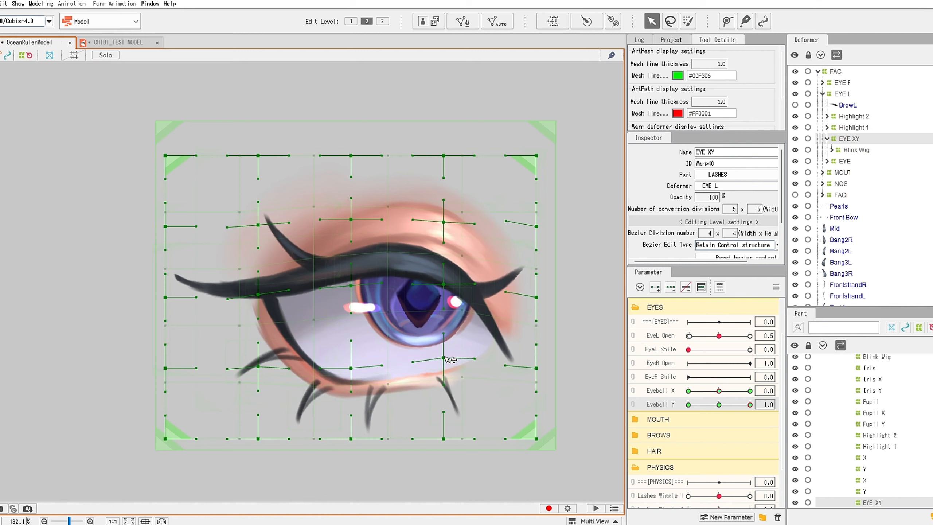
# - Return Eyeball X and Eyeball Y to 0 and link the two parameters
pyautogui.moveTo(786, 427); pyautogui.dragTo(711, 401)
pyautogui.click(719, 392)
pyautogui.hotkey('ctrl', '4')
pyautogui.click(601, 312)
pyautogui.click(632, 391)
# - Test the eye's gaze movement in the physics settings using scene playback and the linked Eyeball X and Y control
pyautogui.click(41, 4)
pyautogui.click(85, 191)
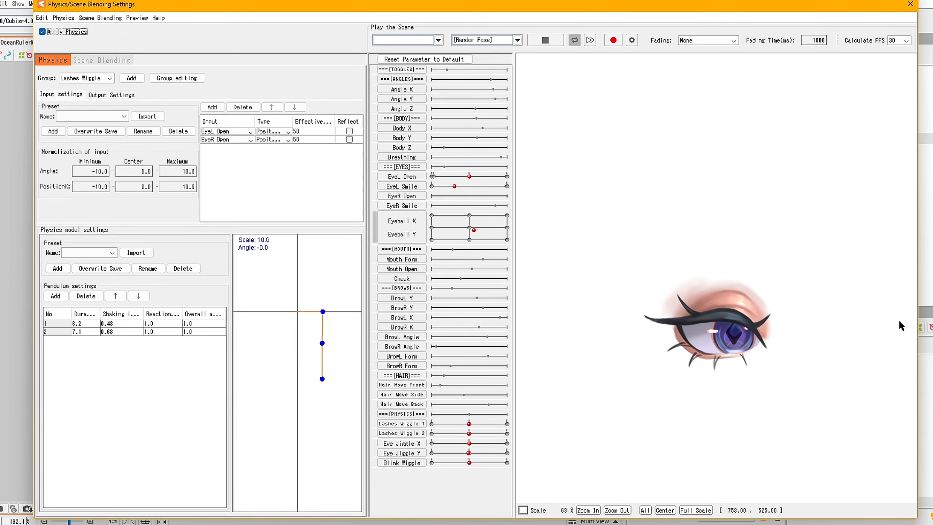
pyautogui.click(545, 41)
pyautogui.moveTo(493, 233); pyautogui.dragTo(467, 218)
pyautogui.click(910, 4)
# - Synthesize the EYE XY deformer's corner forms for the linked Eyeball X and Eyeball Y
pyautogui.moveTo(711, 401); pyautogui.dragTo(673, 381)
pyautogui.click(815, 391)
pyautogui.click(816, 356)
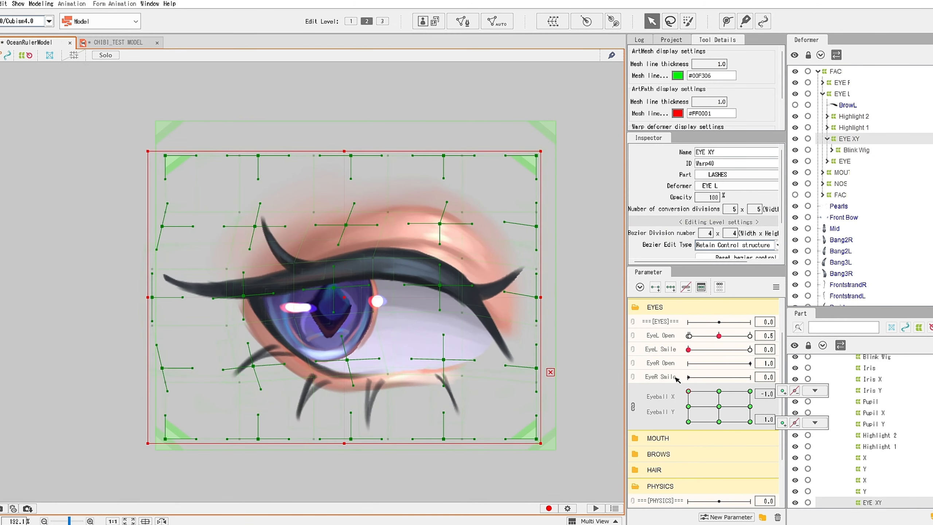
# - Recheck how the lids follow diagonal gaze directions in the physics settings preview
pyautogui.click(41, 3)
pyautogui.click(82, 188)
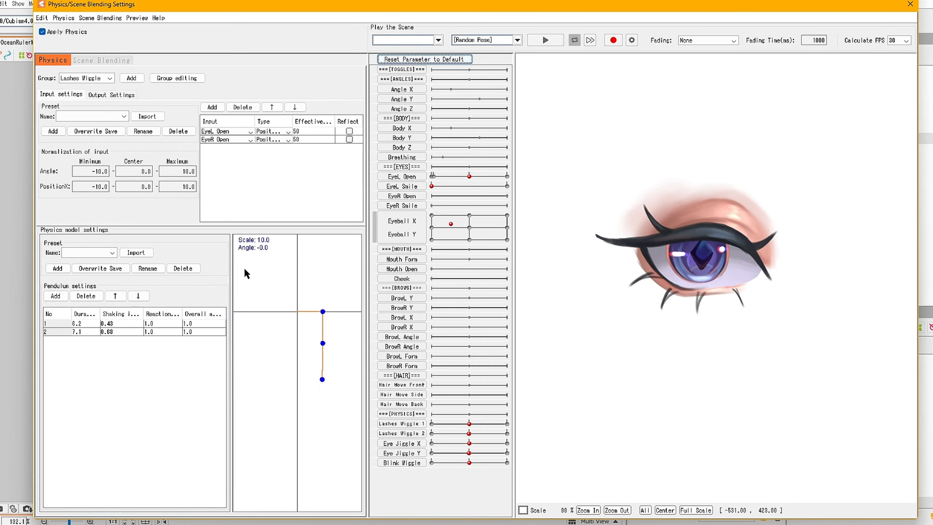
pyautogui.click(911, 4)
# - Synthesize the EYE deformer's corner forms with Eyeball X and Eyeball Y unlinked, and link the parameters again
pyautogui.click(847, 150)
pyautogui.click(633, 407)
pyautogui.click(689, 405)
pyautogui.click(814, 404)
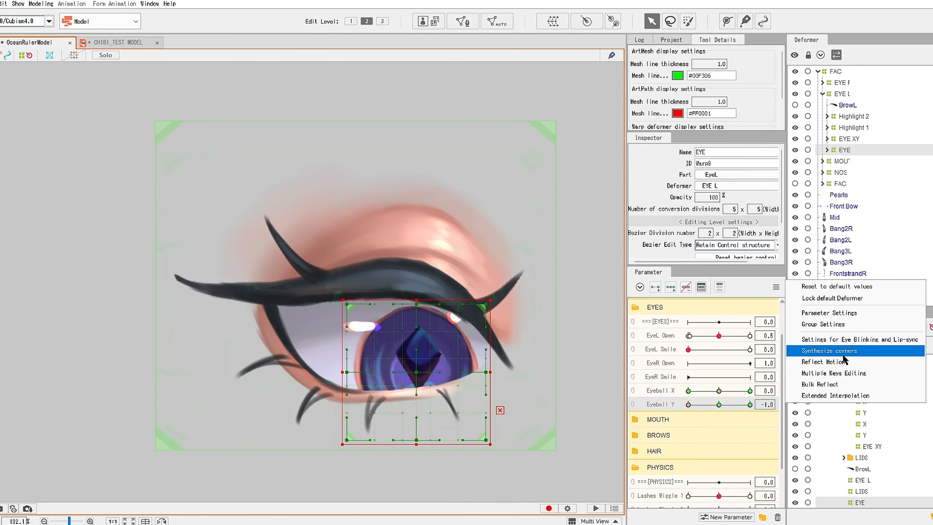
pyautogui.click(842, 353)
pyautogui.click(633, 391)
pyautogui.moveTo(698, 400); pyautogui.dragTo(749, 407)
# - Shift the EYE deformer slightly inward at Eyeball X -1.0 and Eyeball Y -1.0
pyautogui.click(827, 150)
pyautogui.click(689, 391)
pyautogui.click(689, 406)
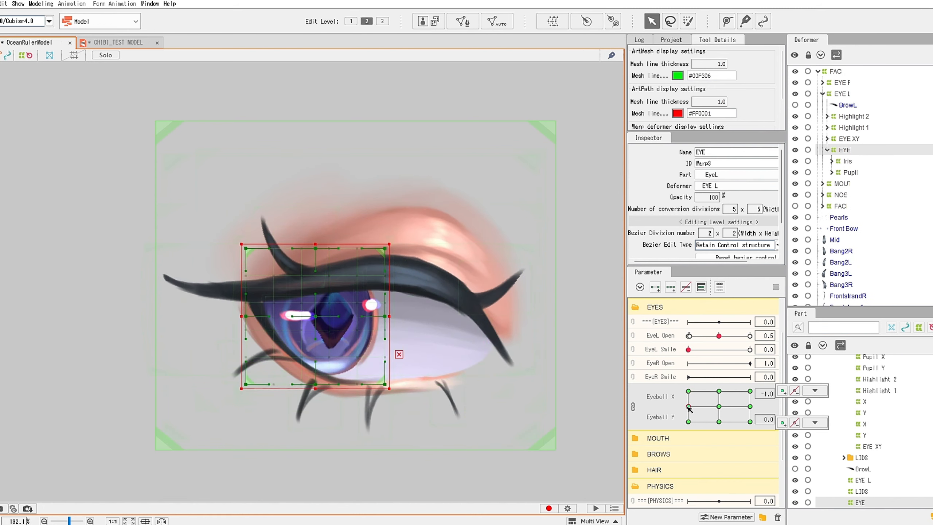
pyautogui.click(688, 422)
pyautogui.moveTo(321, 372); pyautogui.dragTo(326, 373)
pyautogui.moveTo(689, 422); pyautogui.dragTo(660, 394)
# - Examine the Iris deformer and its nested deformers at Eyeball Y -1.0
pyautogui.doubleClick(848, 161)
pyautogui.doubleClick(855, 172)
pyautogui.click(861, 195)
pyautogui.click(848, 161)
pyautogui.click(718, 422)
# - Unlink Eyeball X and Eyeball Y, check the Pupil deformer around the neutral position, and link them again
pyautogui.click(633, 407)
pyautogui.click(832, 161)
pyautogui.click(850, 173)
pyautogui.click(718, 405)
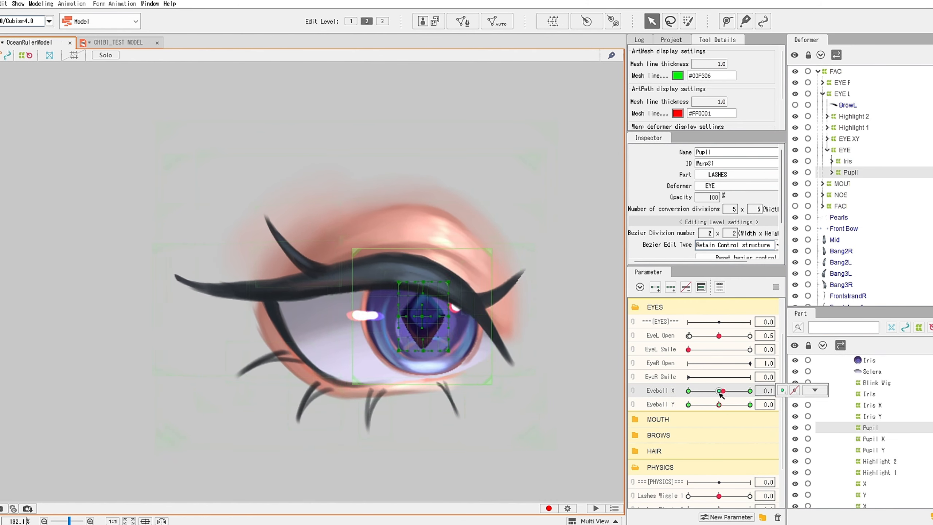
pyautogui.click(633, 391)
pyautogui.moveTo(719, 407); pyautogui.dragTo(786, 389)
pyautogui.click(784, 391)
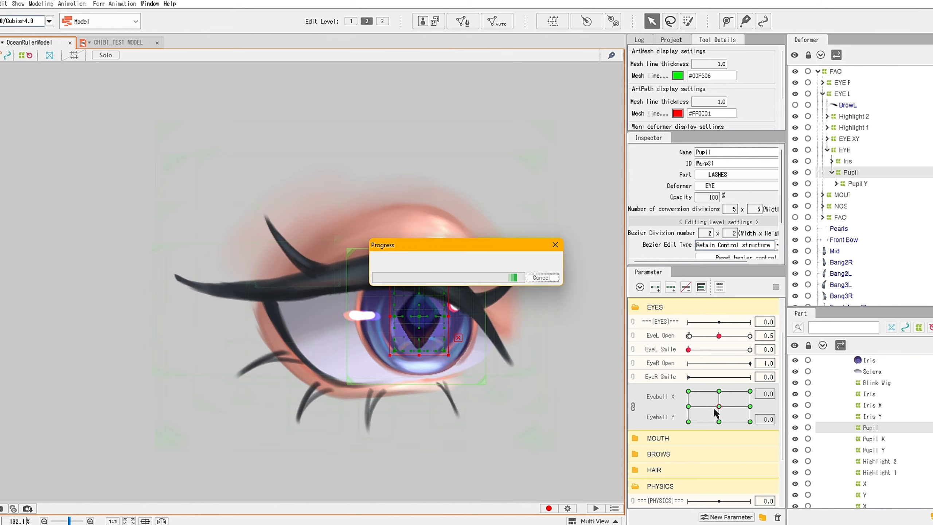